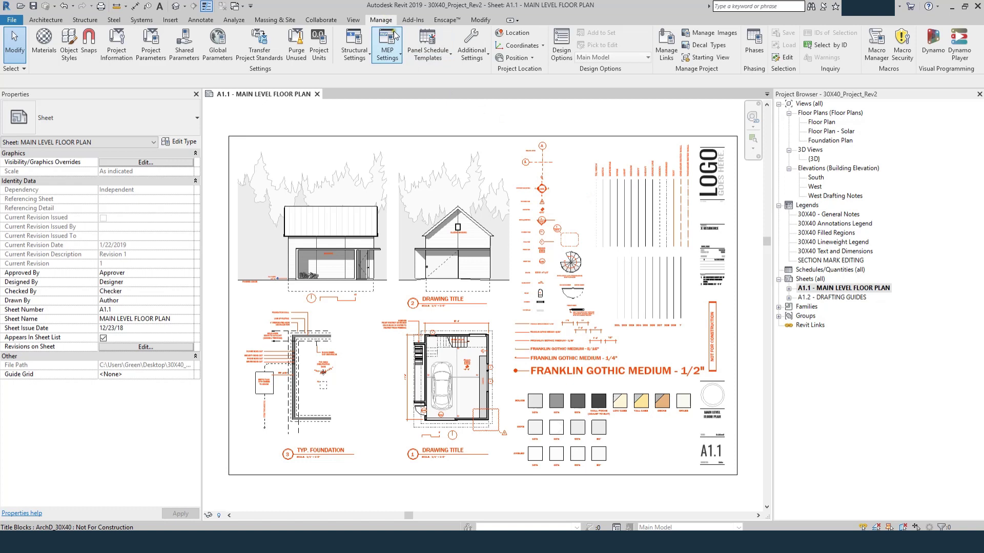
Set the project's length units to meters
left_click(319, 46)
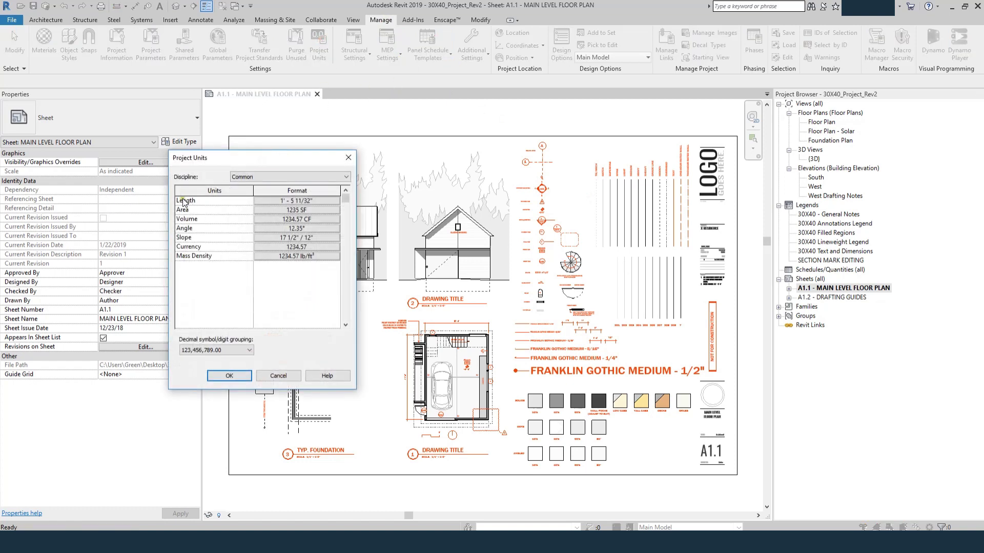
left_click(290, 201)
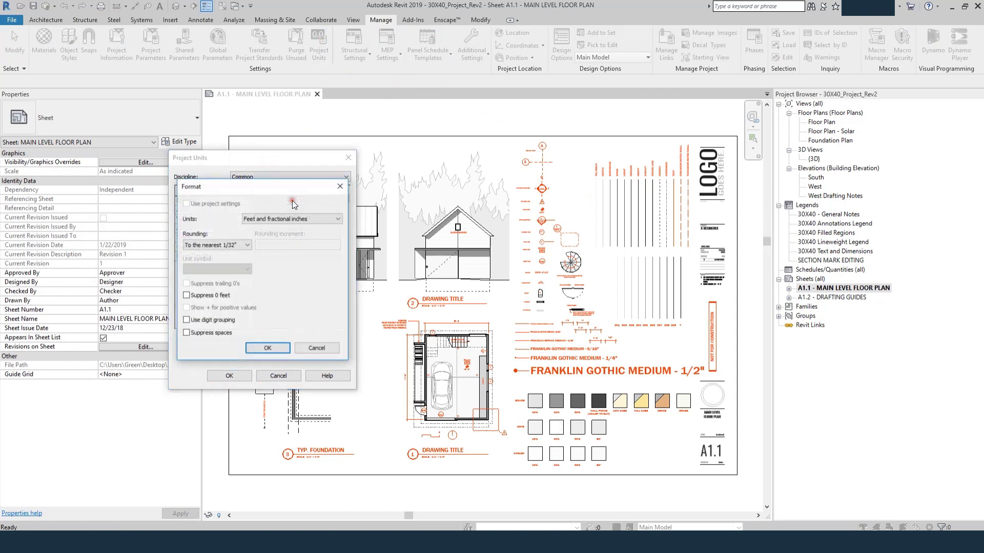
left_click(290, 219)
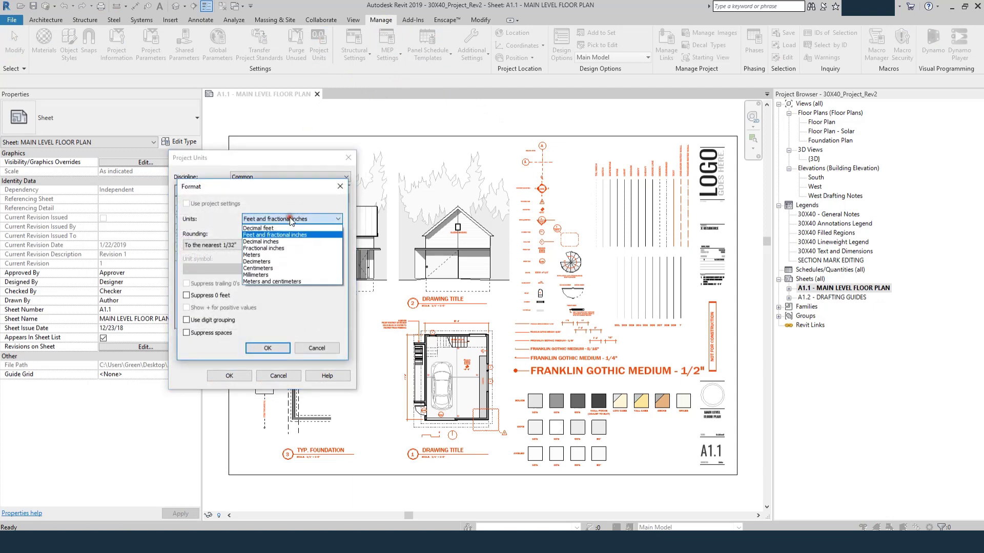
left_click(272, 255)
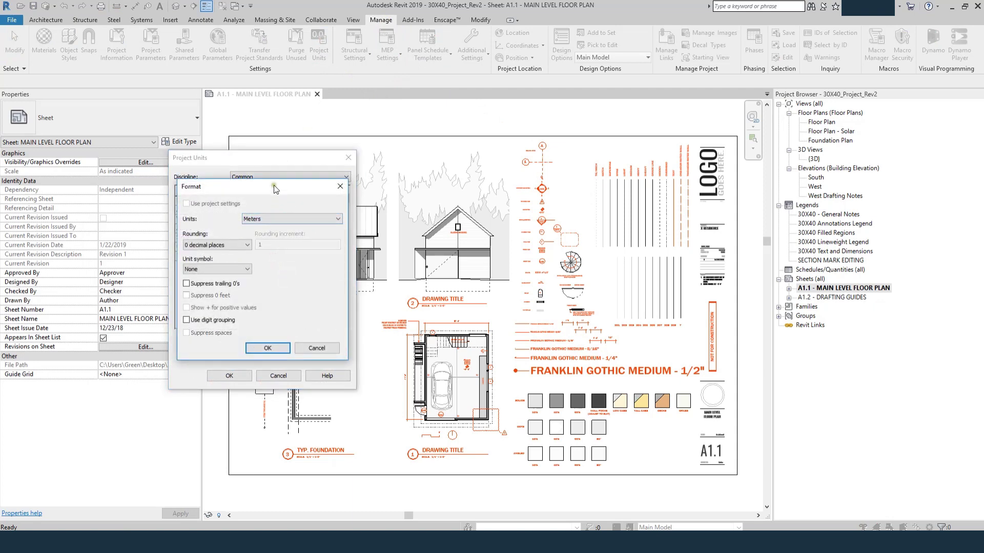
left_click(267, 348)
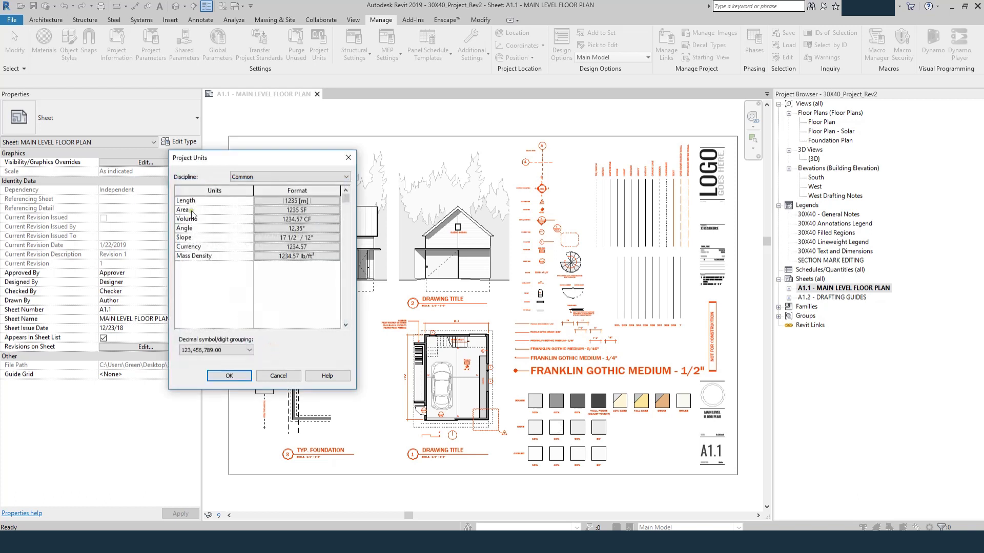
Set the project's area units to square meters
left_click(293, 211)
left_click(263, 222)
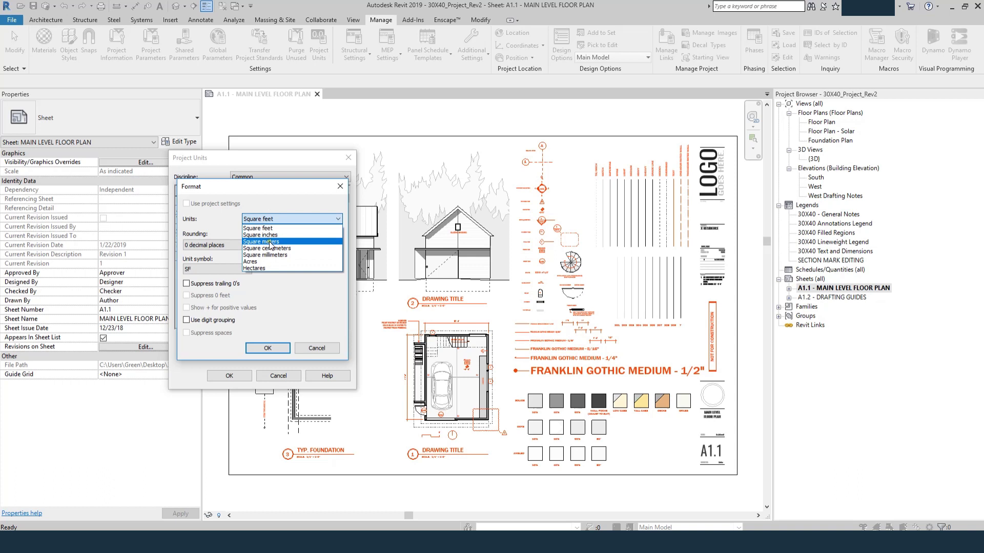
left_click(270, 241)
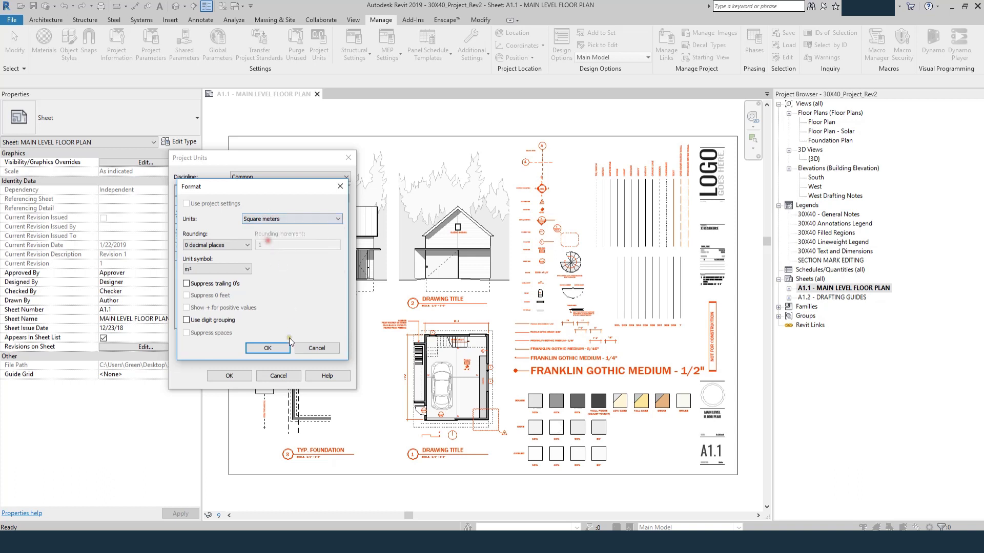
left_click(260, 348)
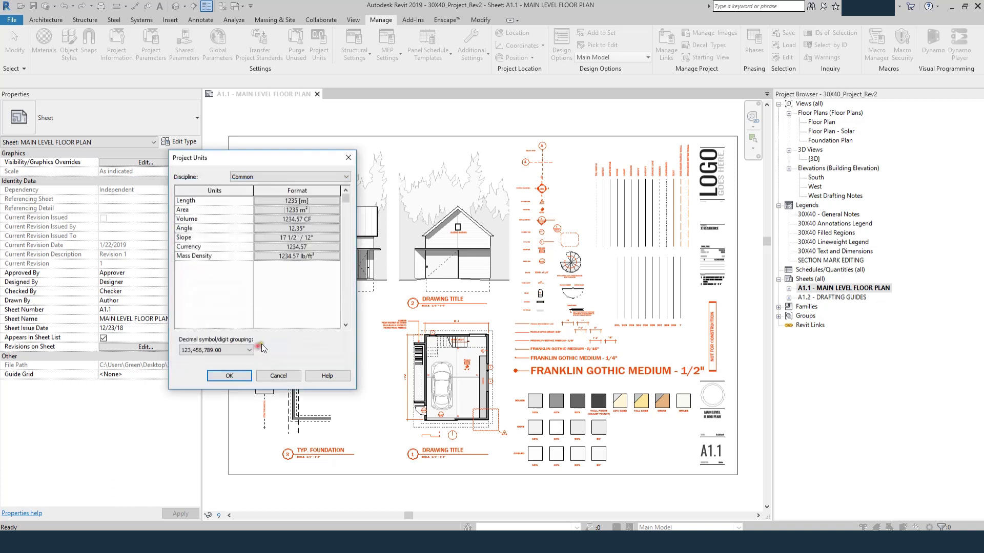
Set the project's volume units to cubic meters and apply the project unit changes
left_click(295, 220)
left_click(267, 218)
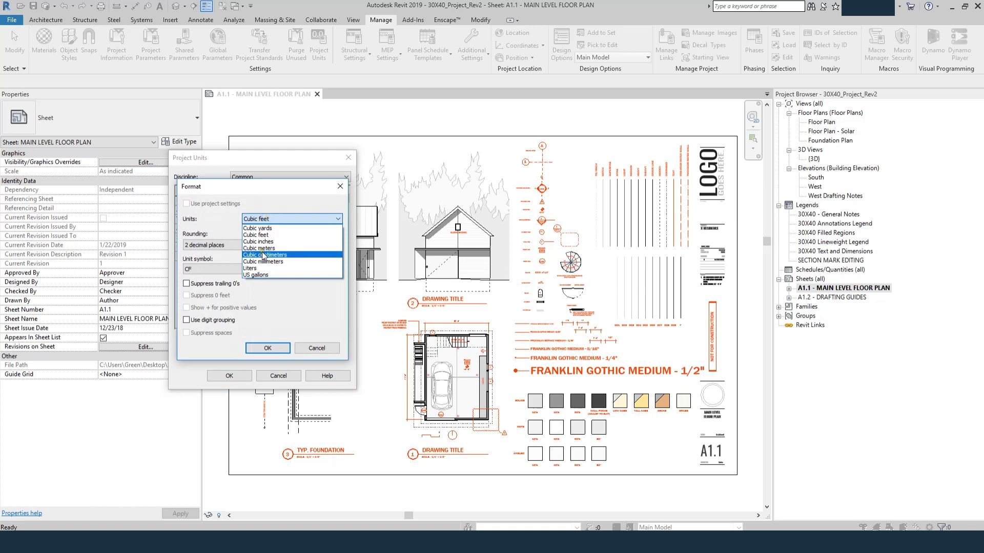
left_click(262, 241)
left_click(267, 348)
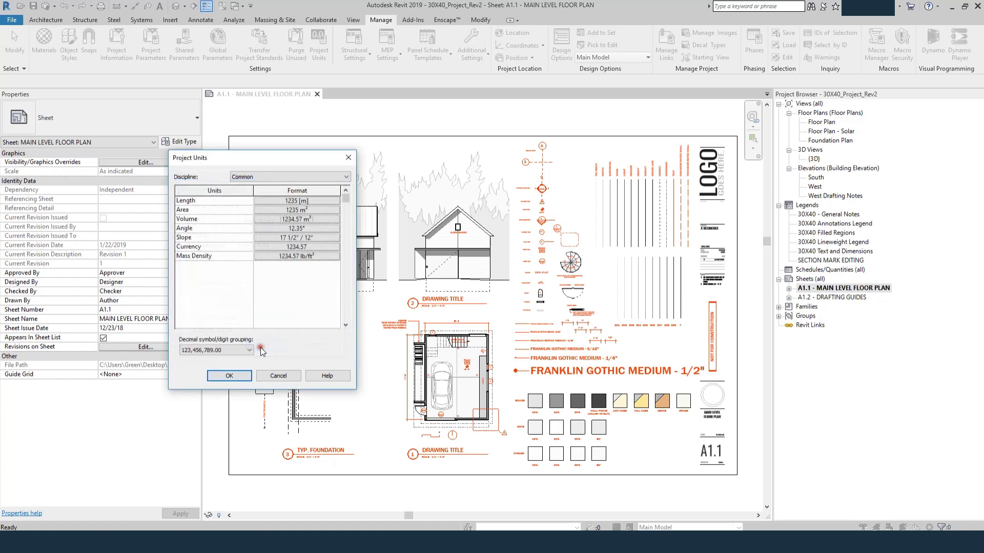
left_click(229, 377)
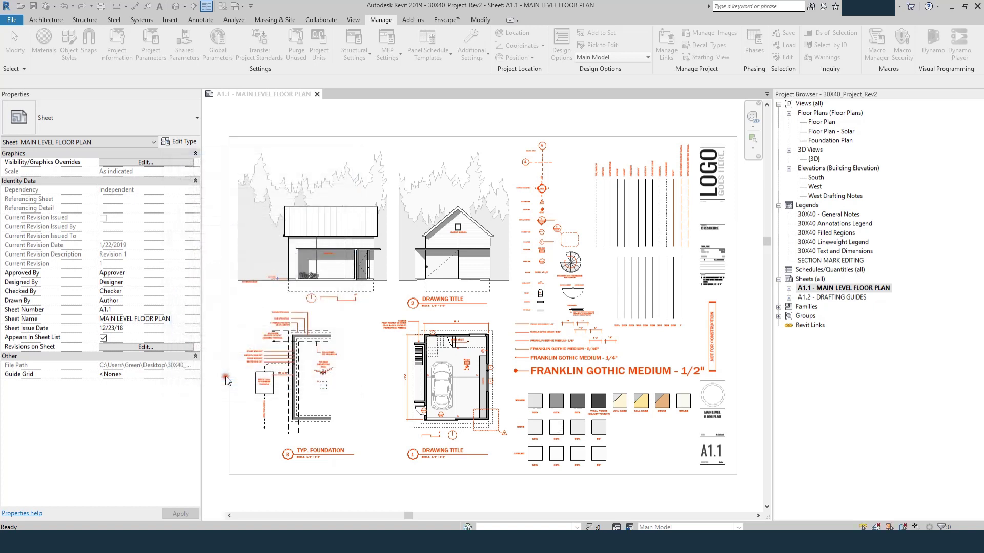
Open the Floor Plan view at the overall dimension above the building
double_click(821, 122)
scroll(498, 186, "up", 5)
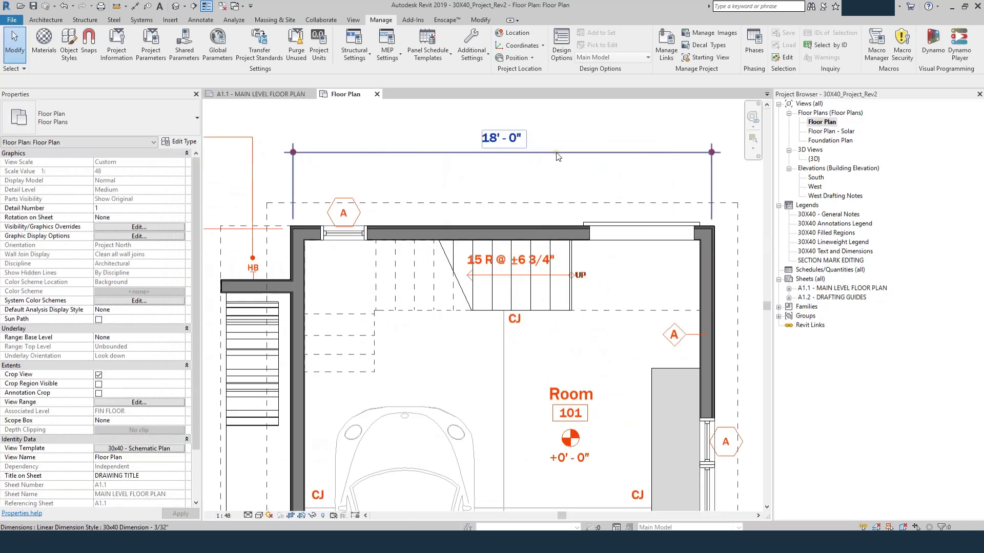
Preview a horizontal wall about 2.24 m long above the building to check the length units, and cancel it
key("w")
key("Escape")
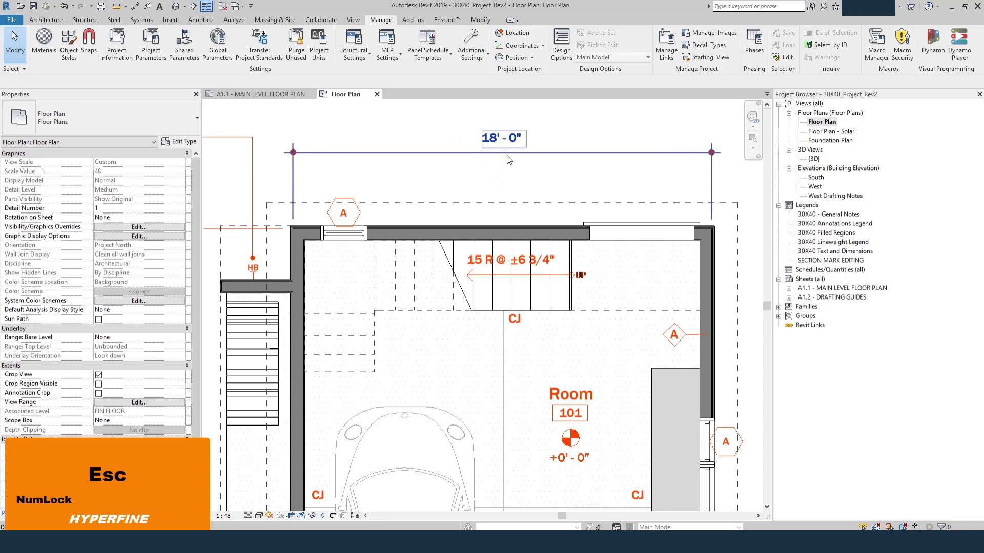
key("w")
key("a")
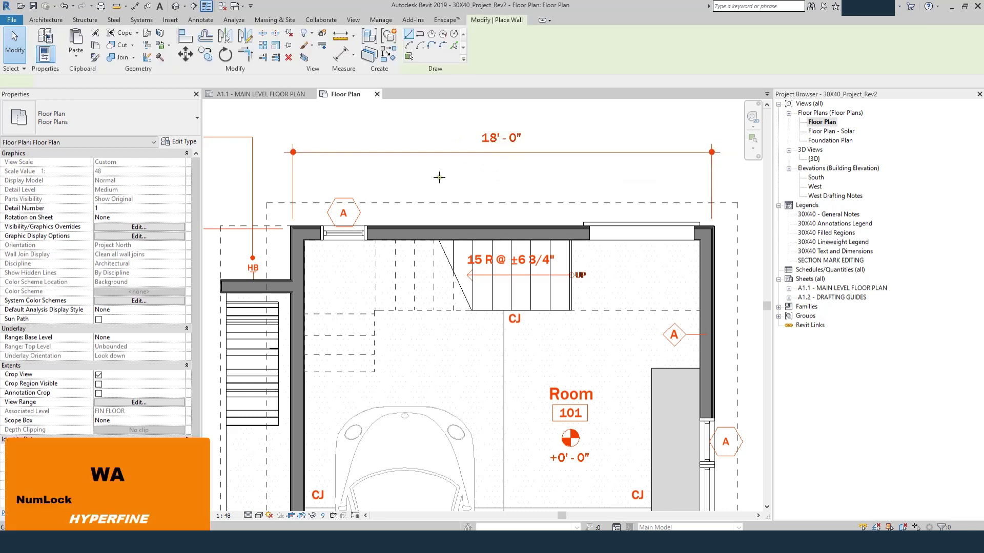
left_click(406, 174)
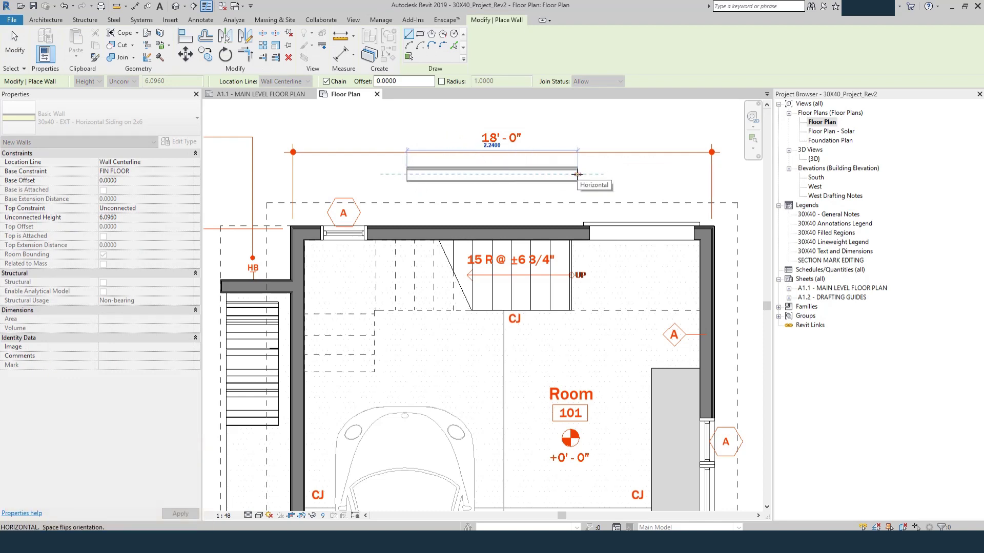
key("Escape")
key("Escape")
Create a rectangular Solid Black filled region of about 1.1 m² above the building to check the area units
scroll(505, 169, "down", 3)
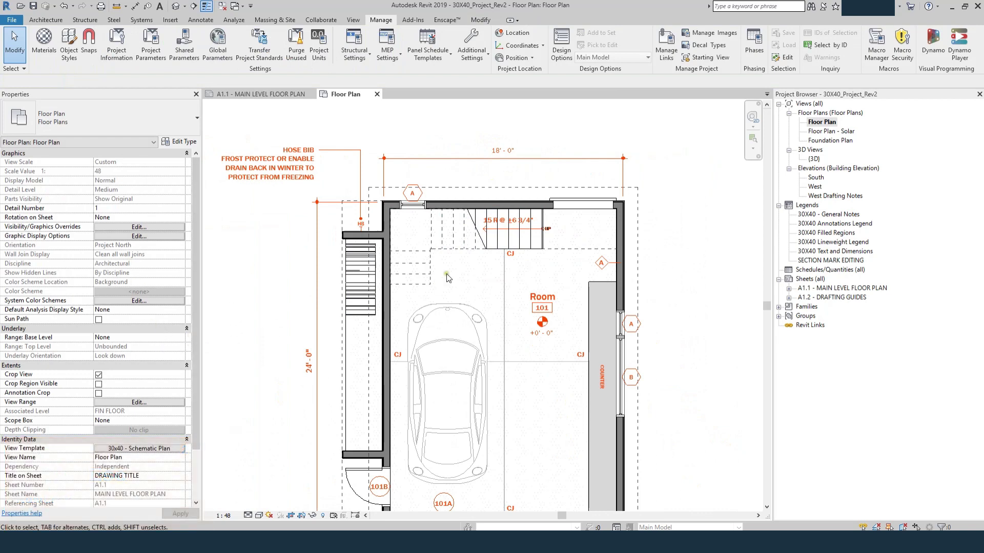
key("r")
key("f")
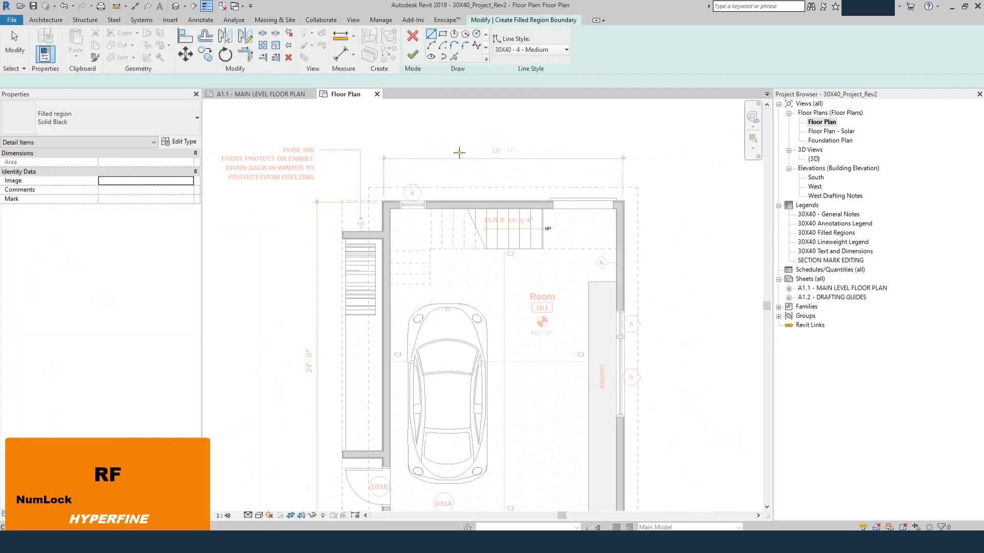
left_click(443, 34)
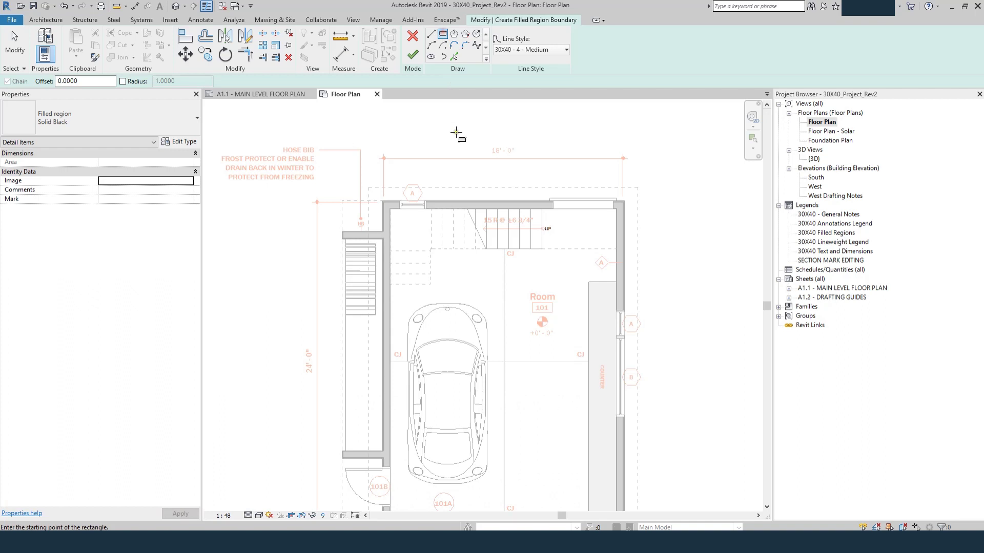
left_click(456, 132)
left_click(500, 181)
key("Escape")
left_click(414, 53)
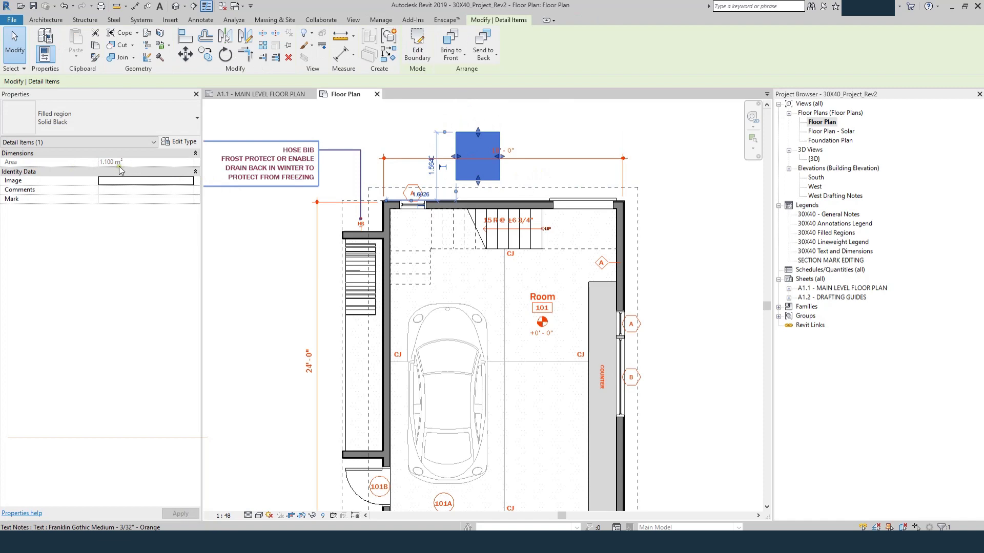
Delete the test filled region above the building
key("Escape")
key("Escape")
left_click(491, 132)
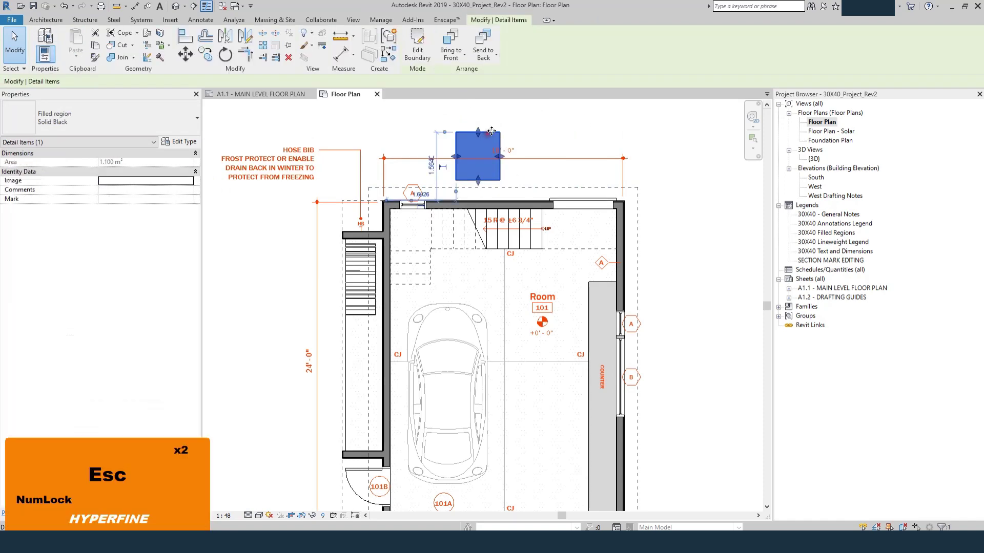
key("Delete")
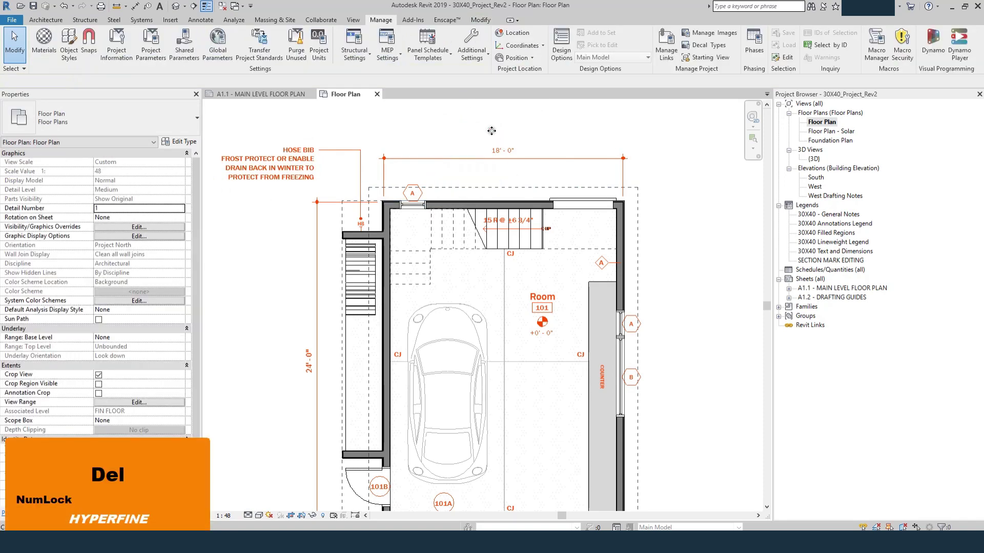
Set the units format of the 30x40 Dimension - 3/32" type to meters, using the overall dimension above the building
scroll(569, 147, "up", 2)
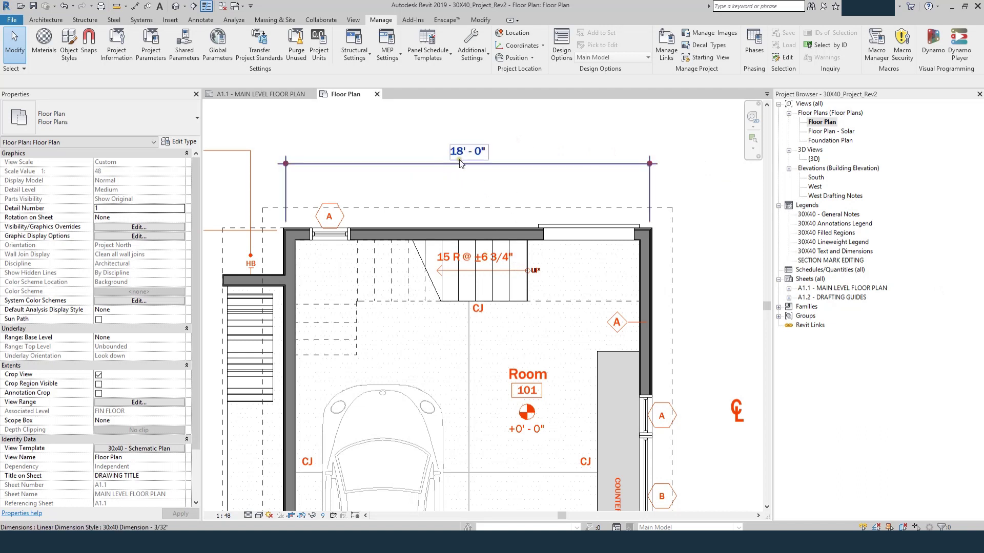
left_click(426, 164)
key("e")
key("t")
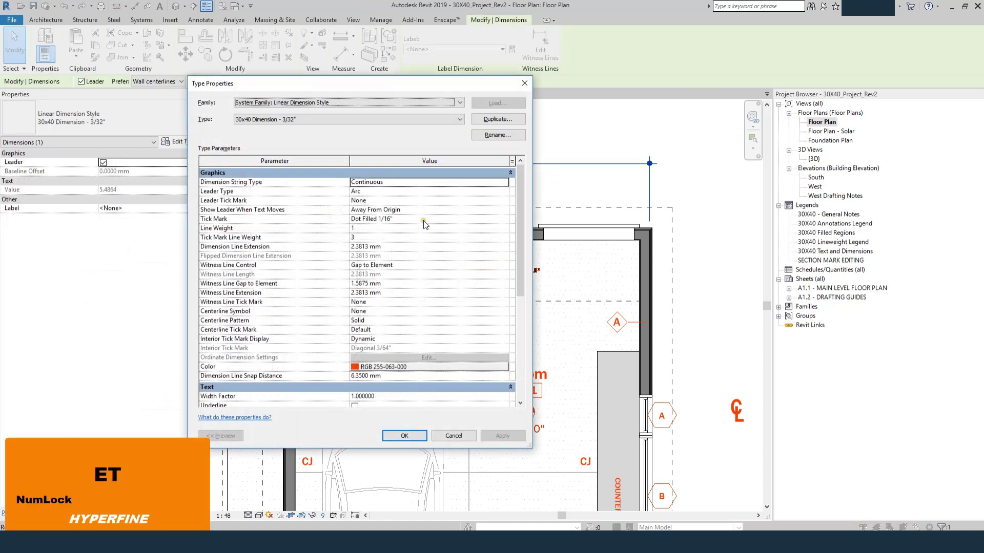
scroll(308, 199, "down", 3)
scroll(309, 226, "down", 5)
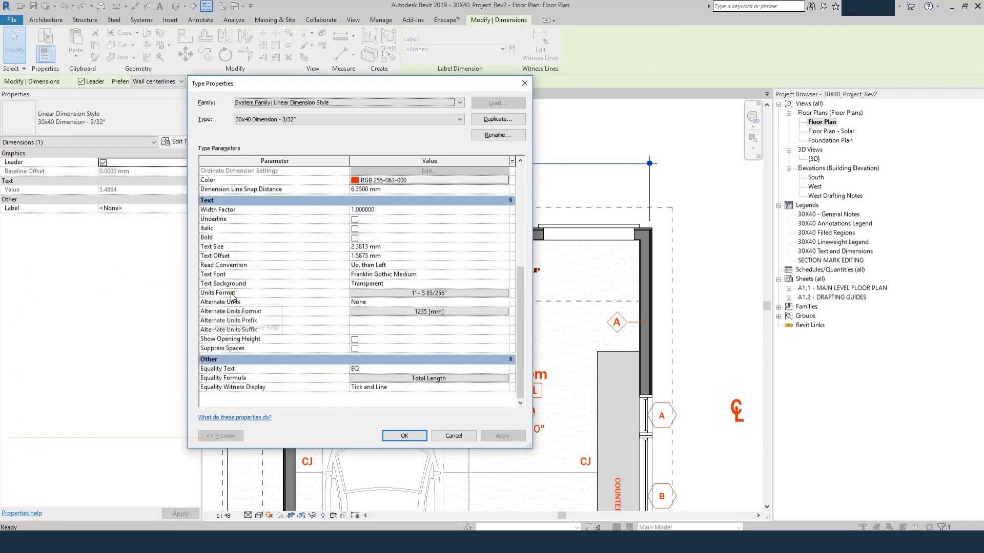
left_click(402, 293)
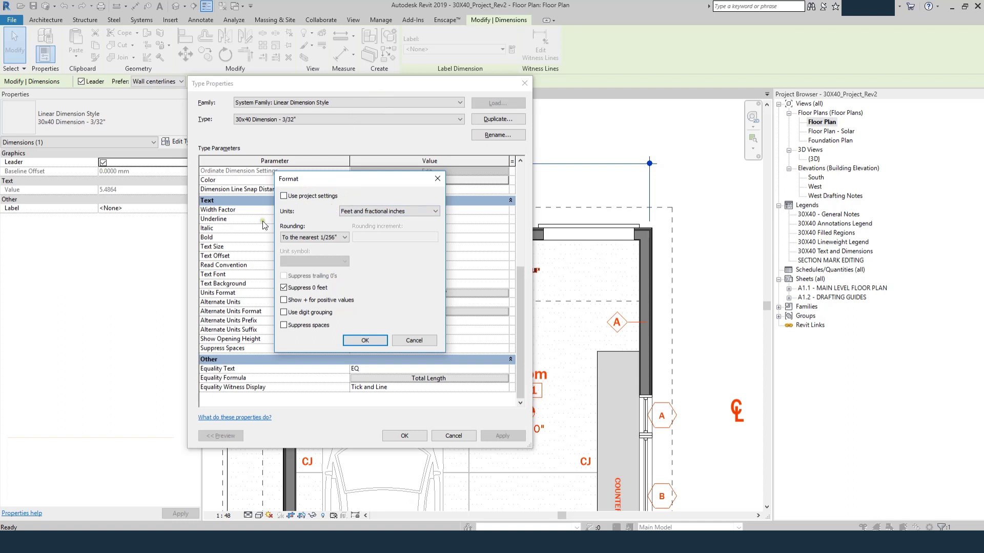
left_click(406, 211)
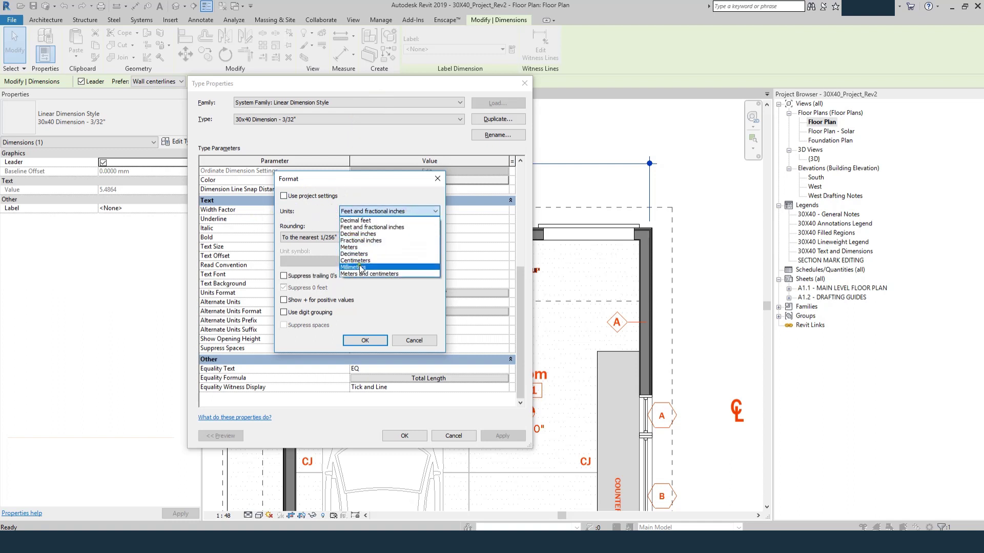
left_click(357, 247)
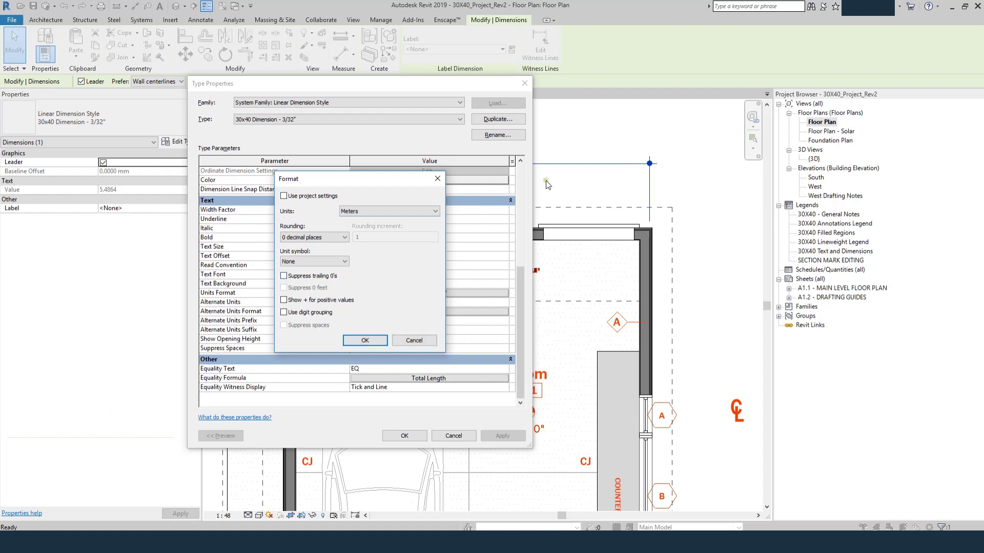
left_click(364, 340)
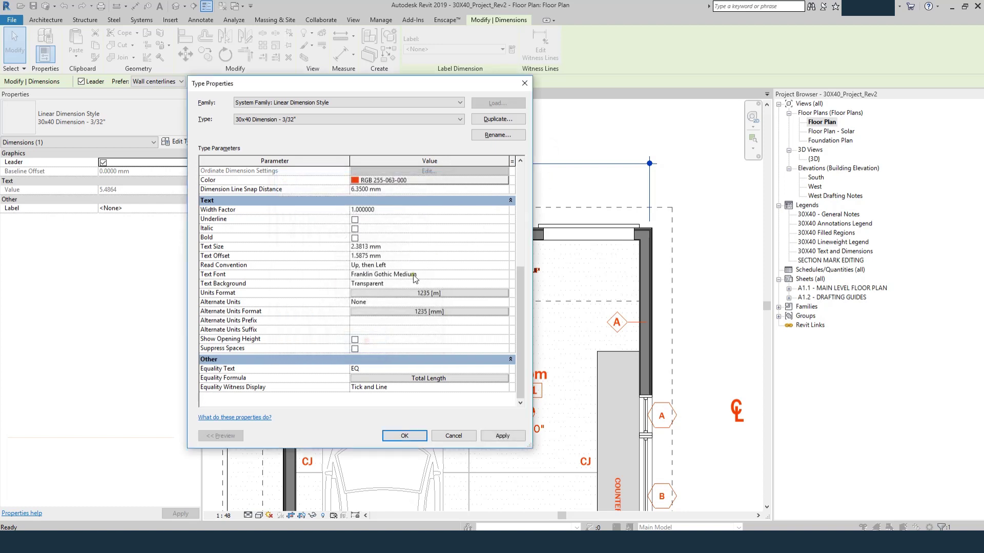
left_click(407, 436)
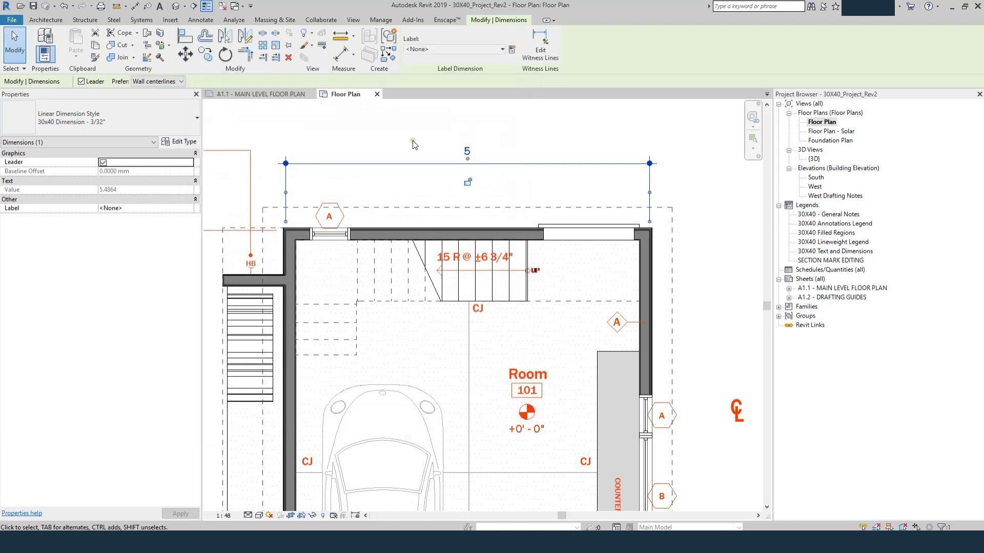
left_click(415, 145)
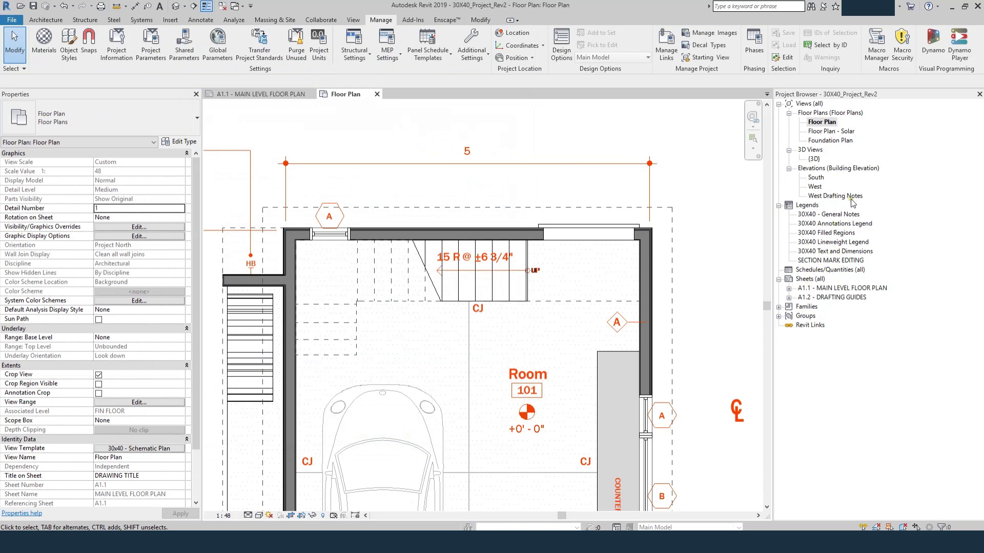
Open sheet A1.1 - MAIN LEVEL FLOOR PLAN and activate its 30X40 Text and Dimensions legend viewport for editing
double_click(846, 288)
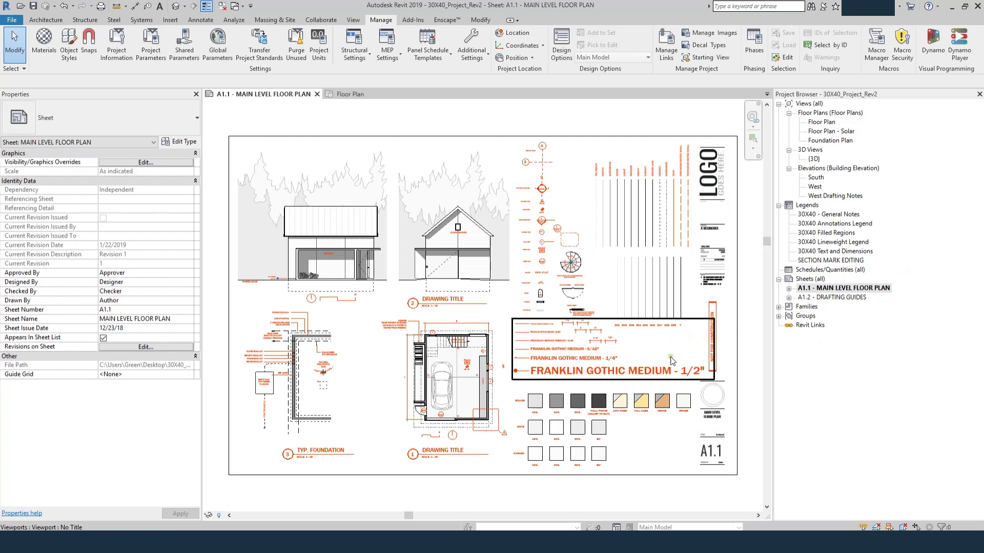
scroll(580, 357, "up", 5)
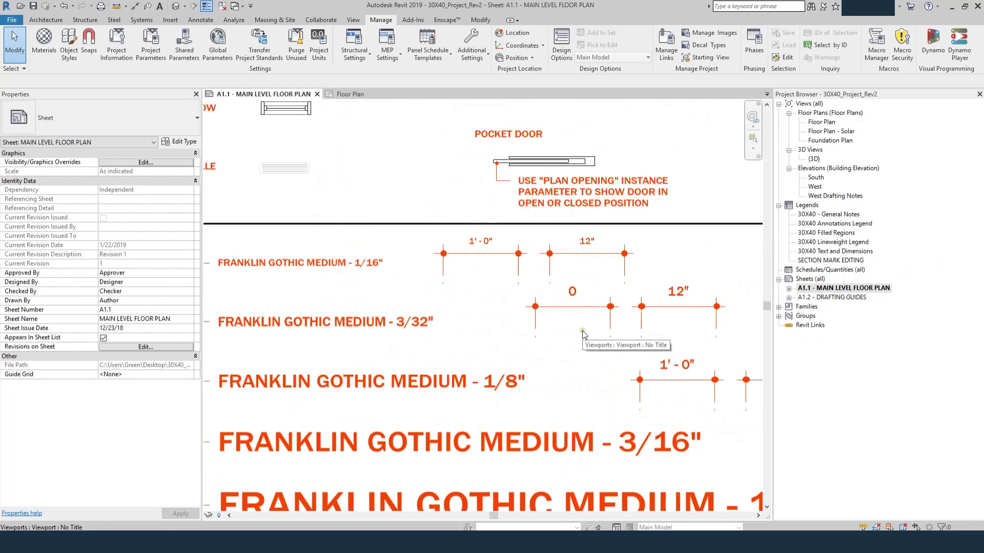
double_click(582, 334)
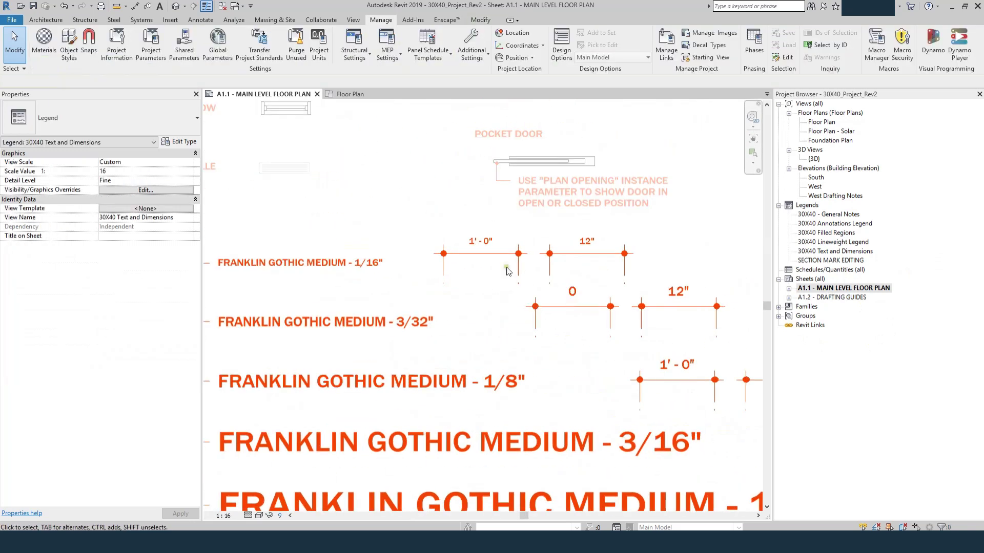
scroll(492, 274, "down", 2)
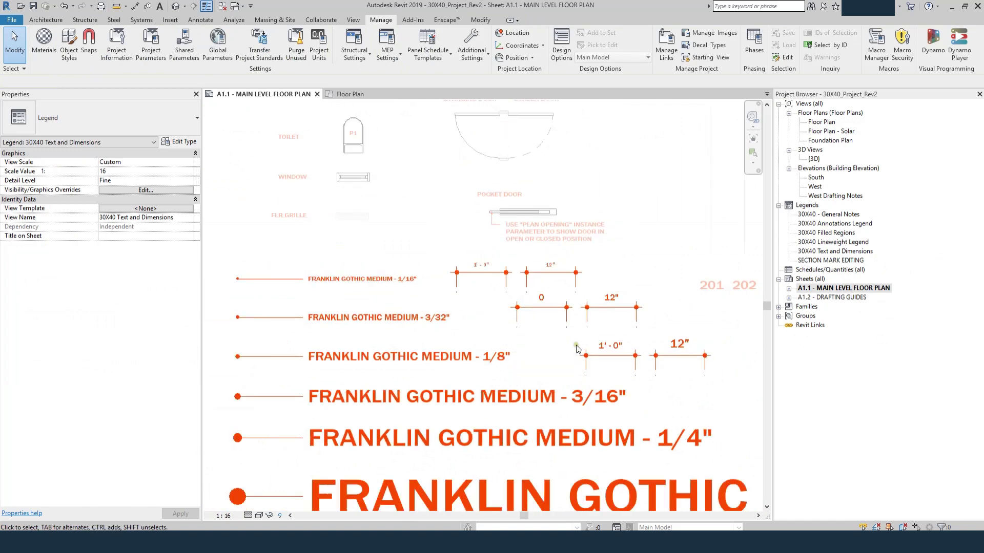
Set the units format of the 30x40 Dimension - 1/16" type to meters, using the smallest sample dimension in the legend
left_click(480, 275)
key("e")
key("t")
scroll(433, 354, "down", 4)
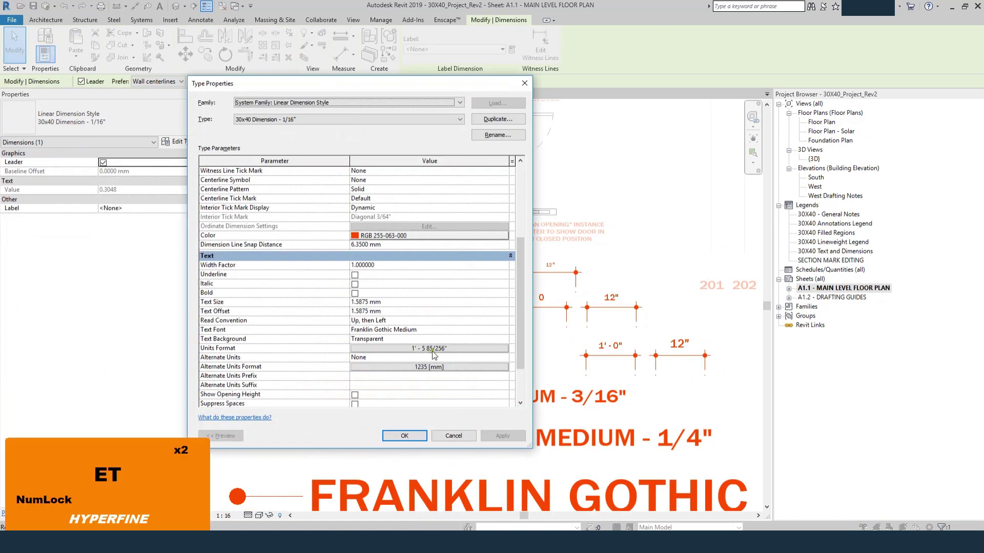
left_click(418, 353)
left_click(368, 210)
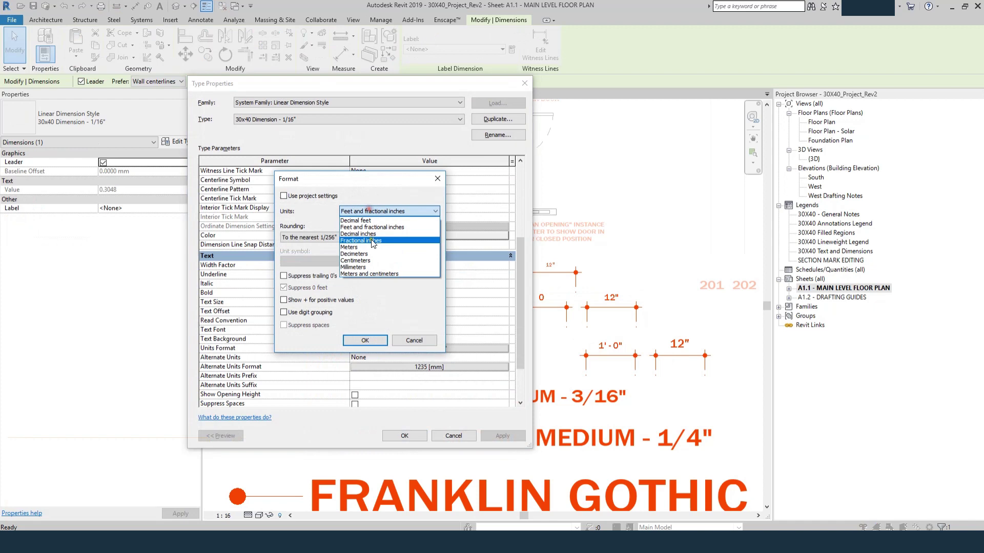
left_click(360, 248)
left_click(365, 340)
left_click(410, 437)
key("Escape")
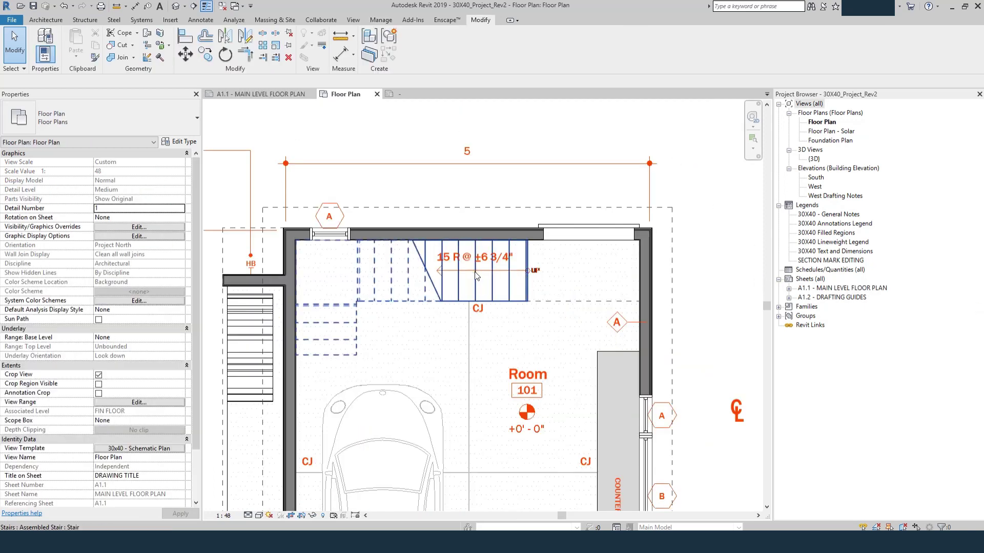
Open the family of the stair tag on the Floor Plan's stair for editing
scroll(476, 275, "up", 5)
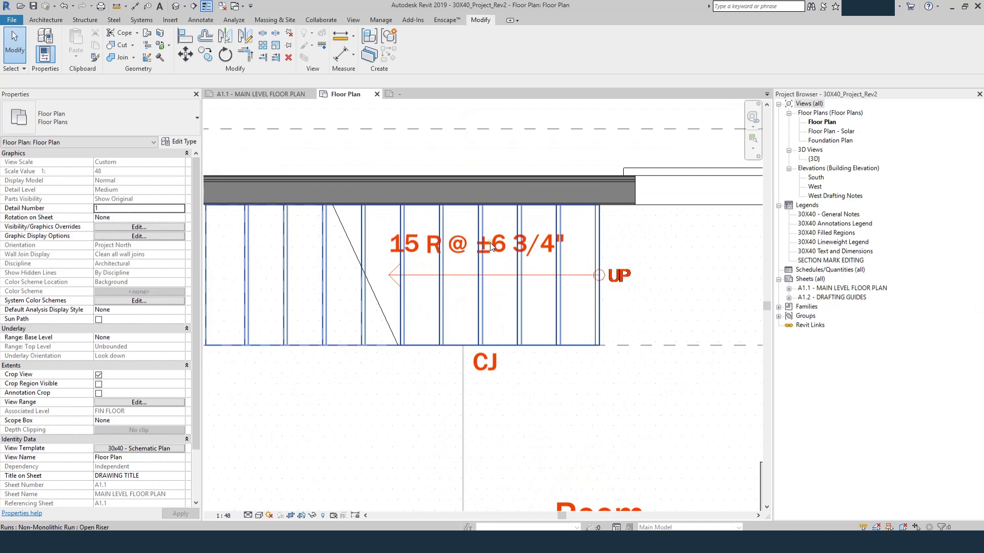
left_click(461, 252)
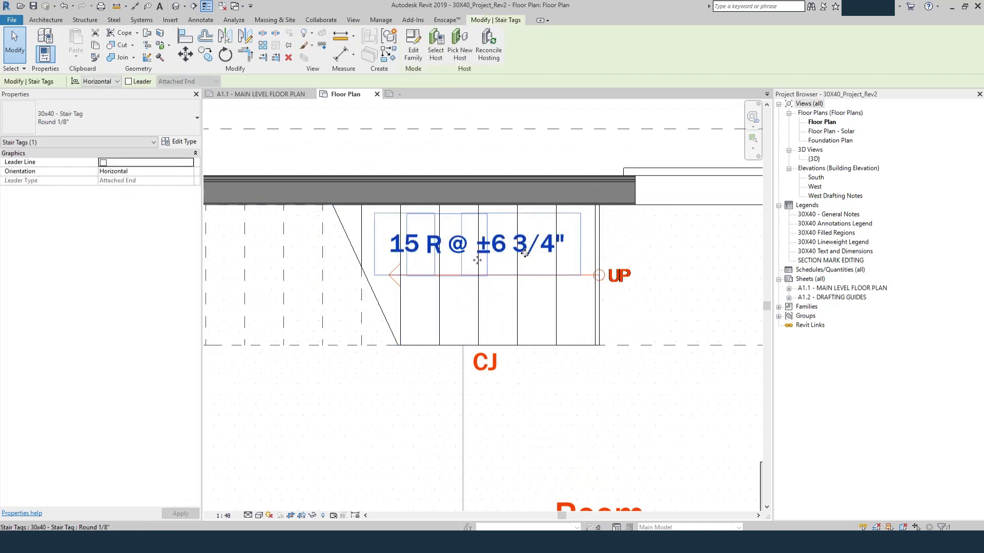
left_click(411, 48)
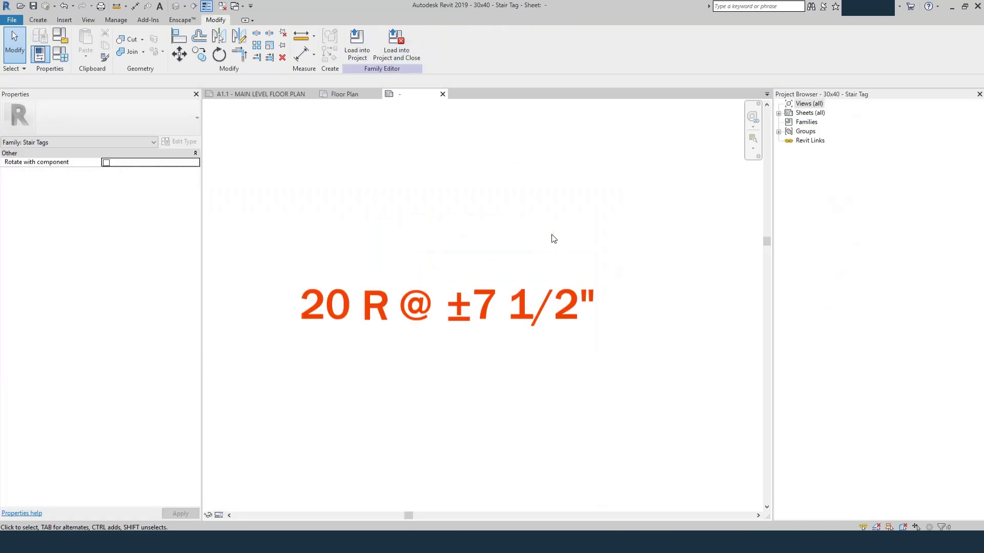
Set the units format of the stair tag's Actual Riser Height label parameter to centimeters, without using project settings
left_click(566, 299)
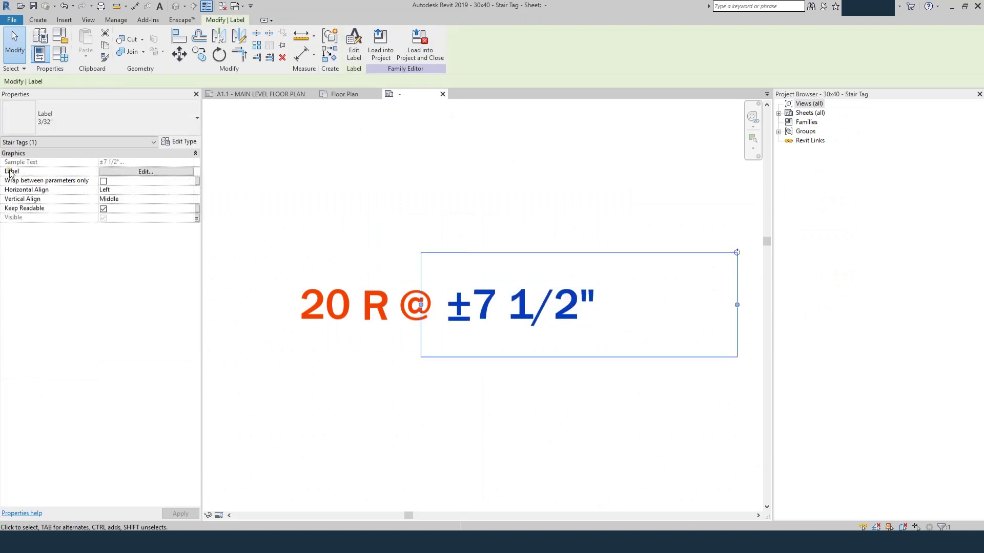
left_click(146, 172)
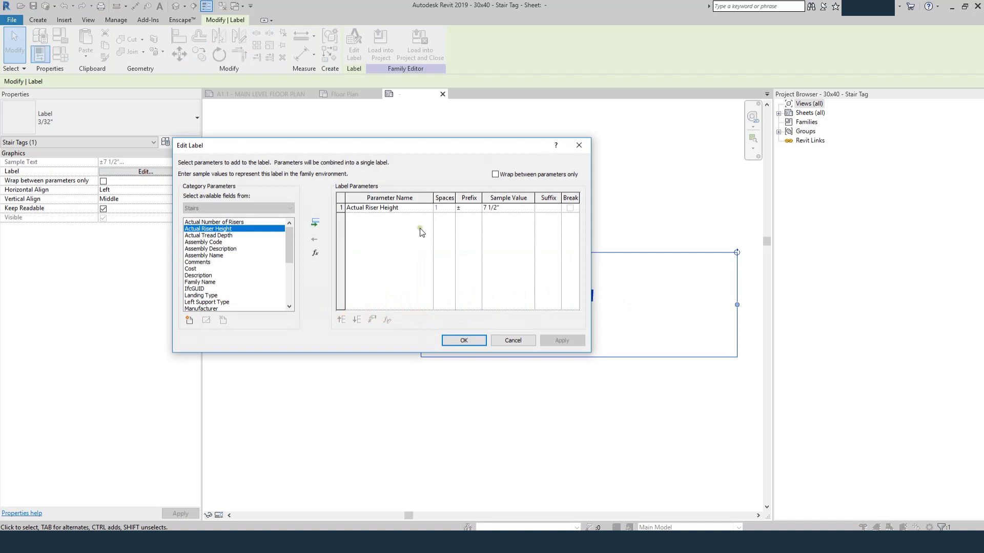
left_click(365, 210)
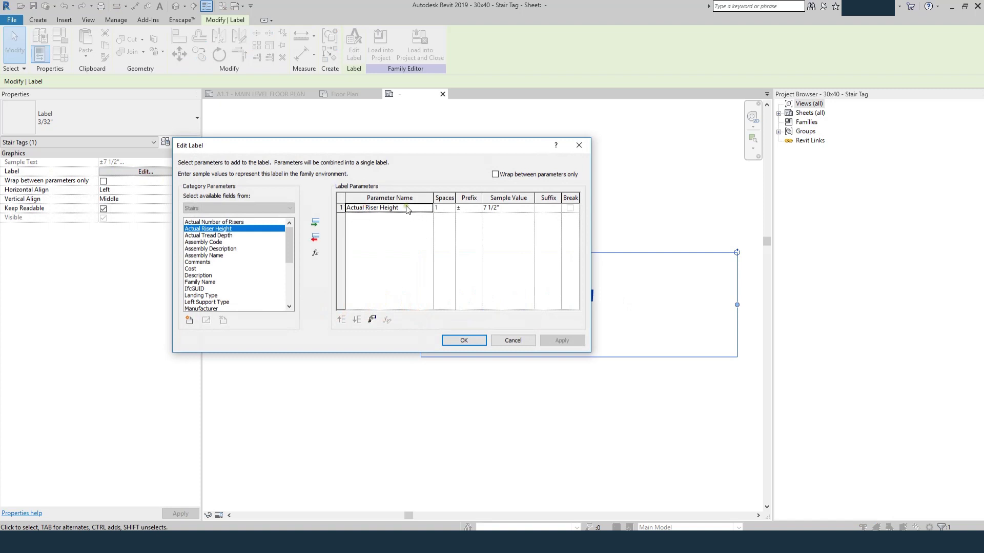
left_click(373, 320)
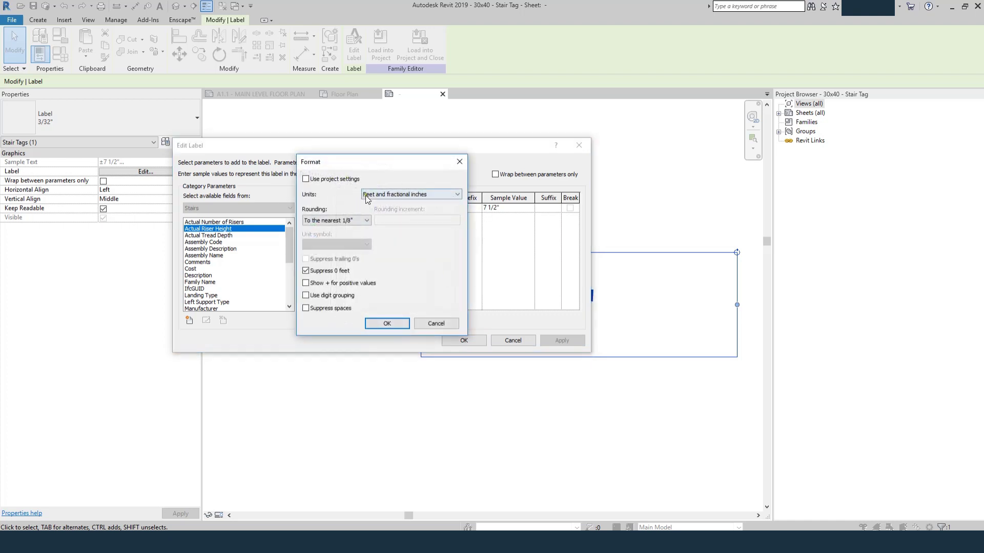
left_click(394, 196)
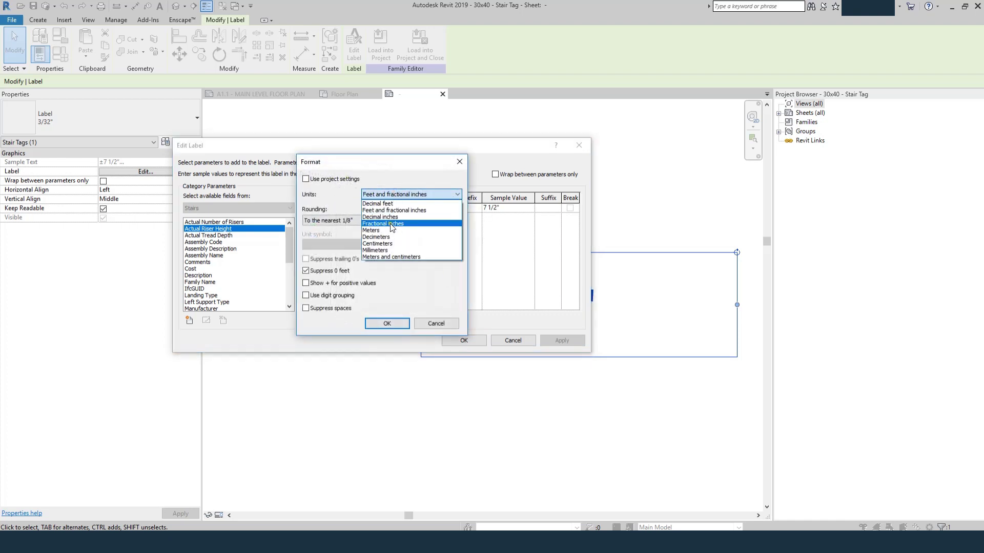
left_click(379, 244)
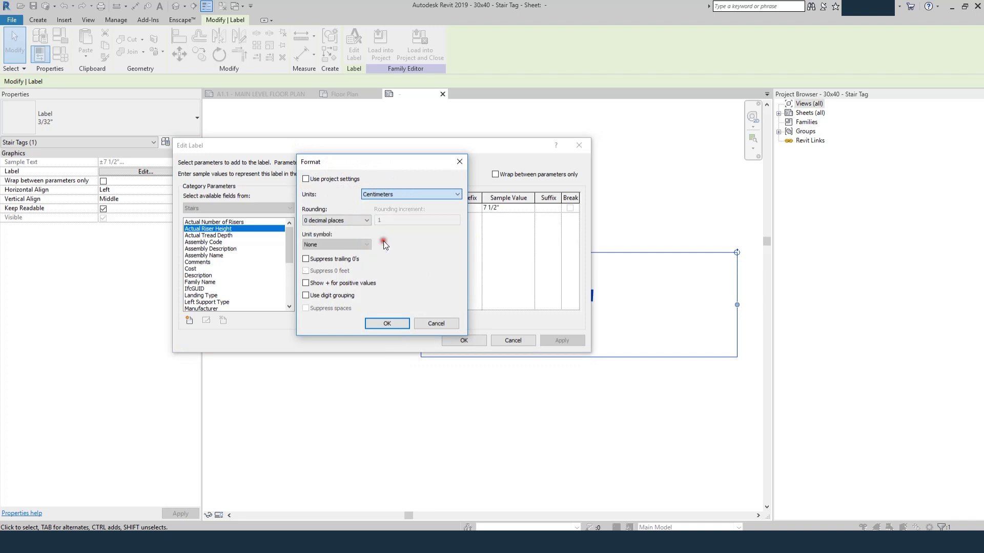
left_click(386, 323)
left_click(464, 341)
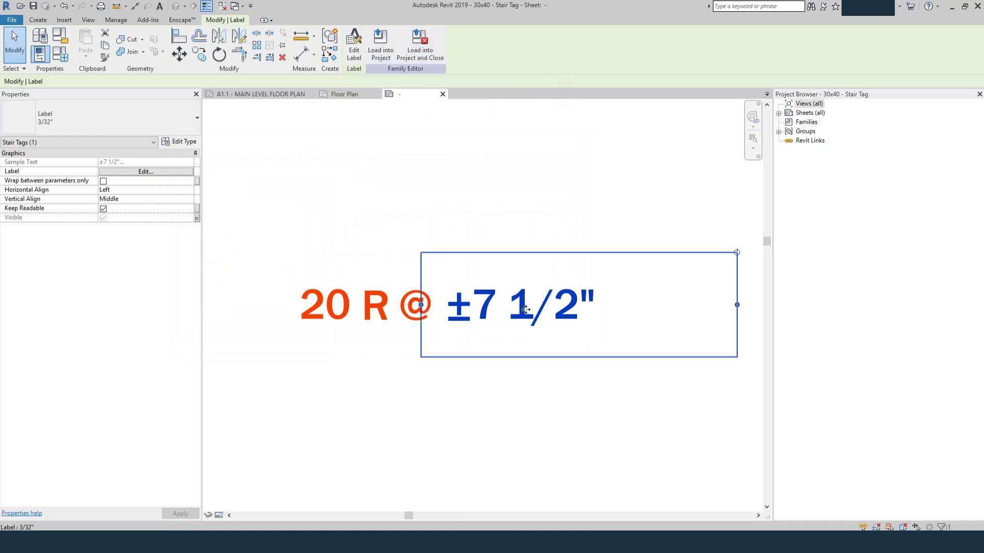
Set the sample value of the Actual Riser Height label parameter to 55
left_click(172, 172)
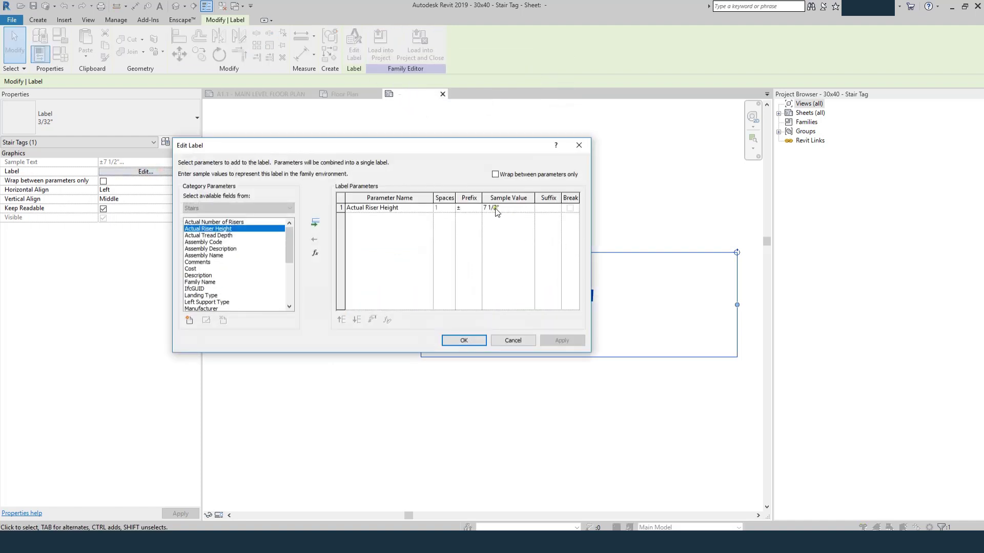
left_click(515, 209)
type("55")
key("Tab")
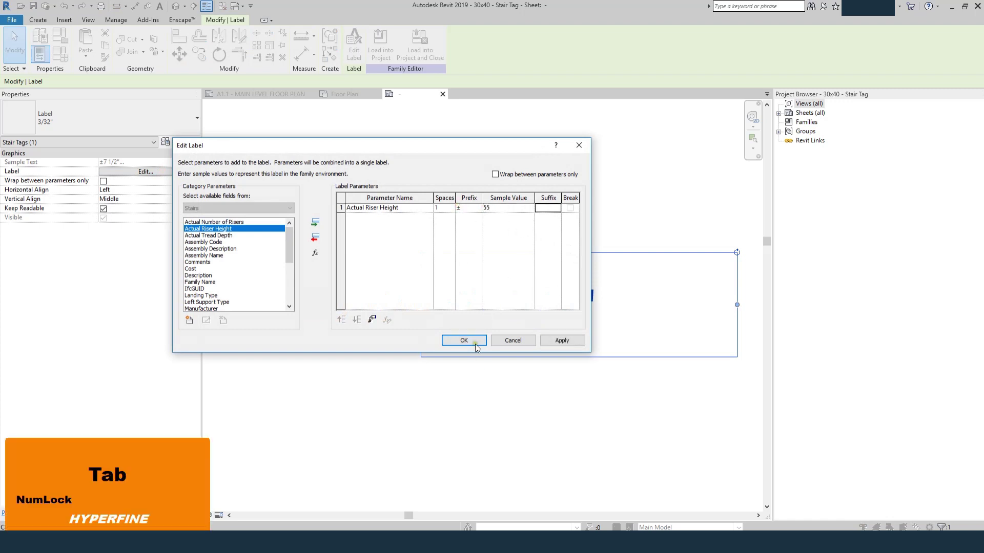
left_click(465, 340)
left_click(562, 163)
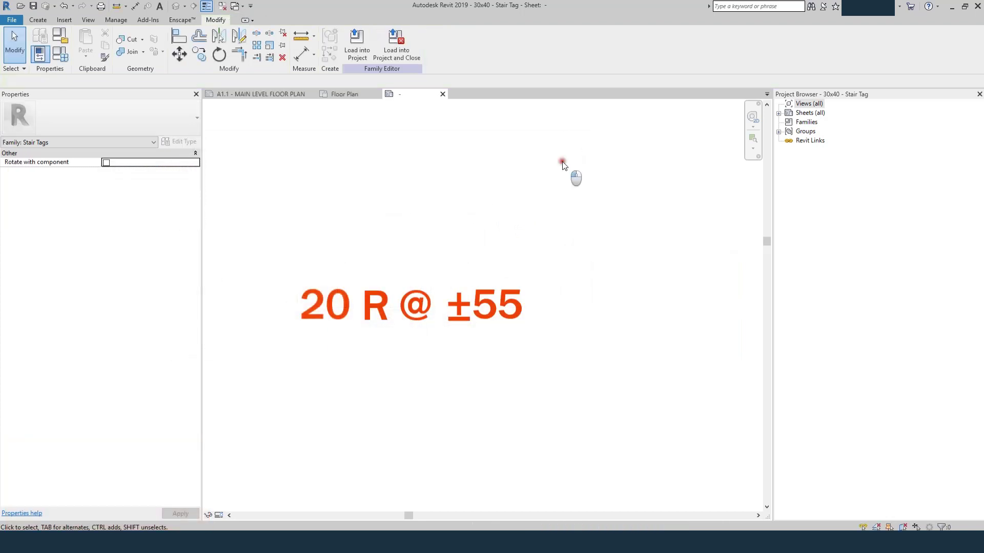
Load the edited stair tag family into the project, overwriting the existing version
left_click(364, 39)
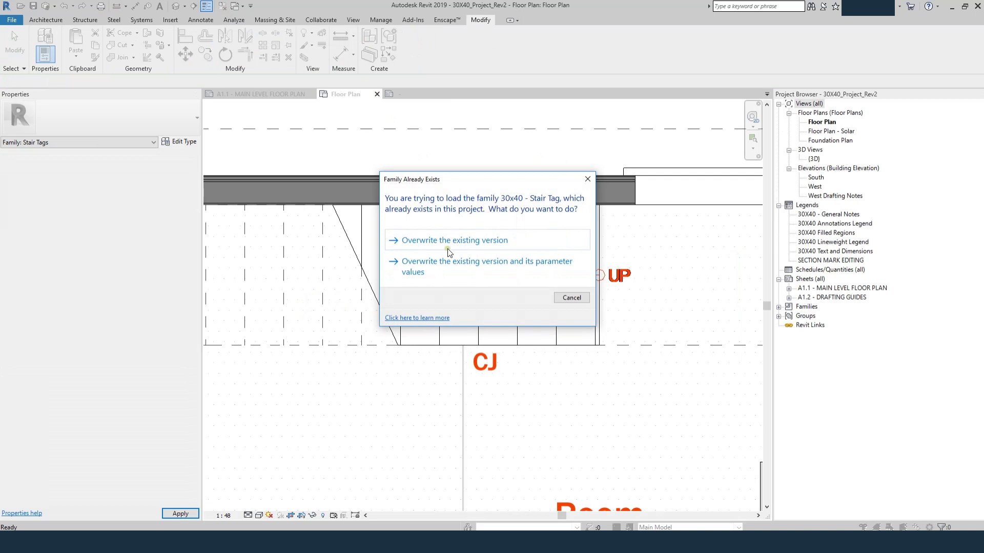
left_click(455, 245)
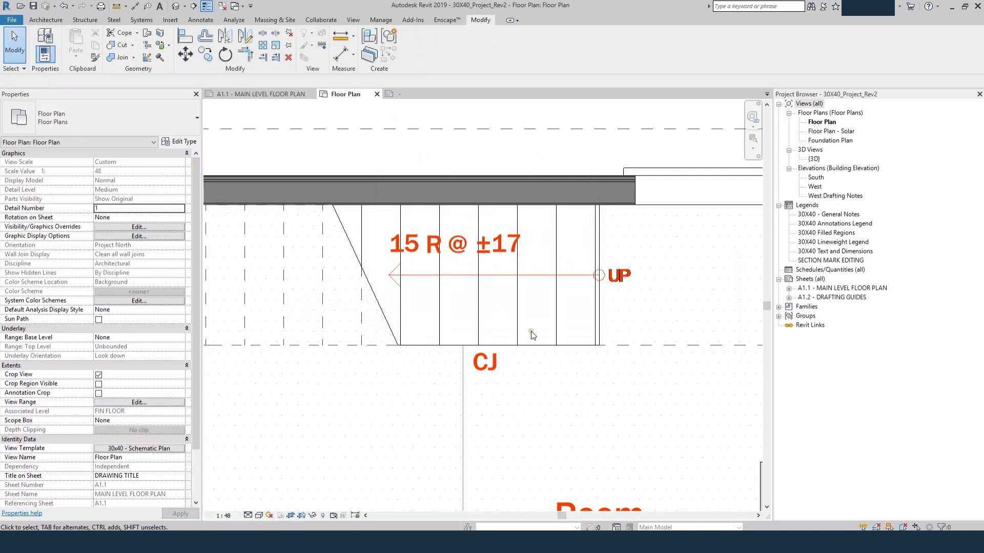
key("Escape")
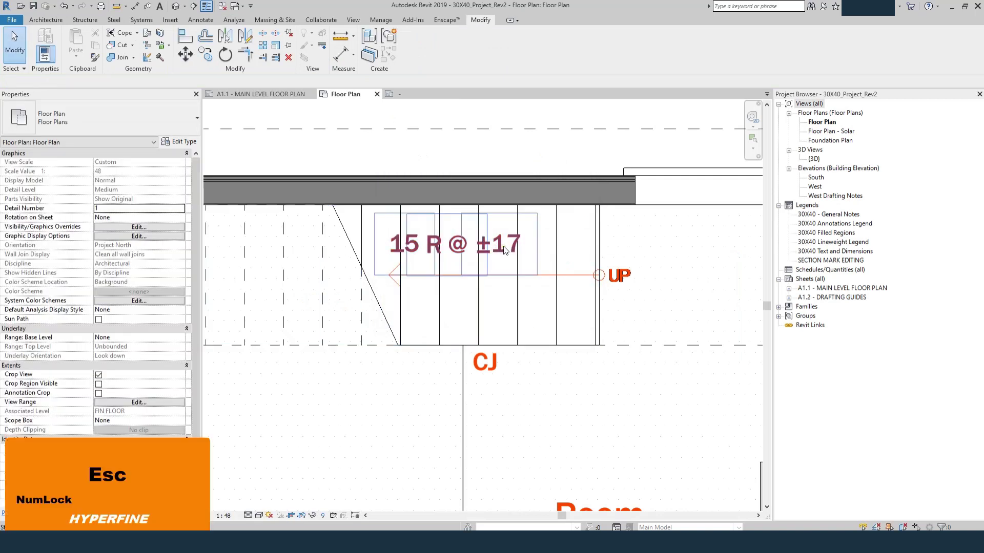
Open the West elevation and examine the elevation units at the Level 2 and FIN FLOOR level heads
scroll(563, 233, "down", 5)
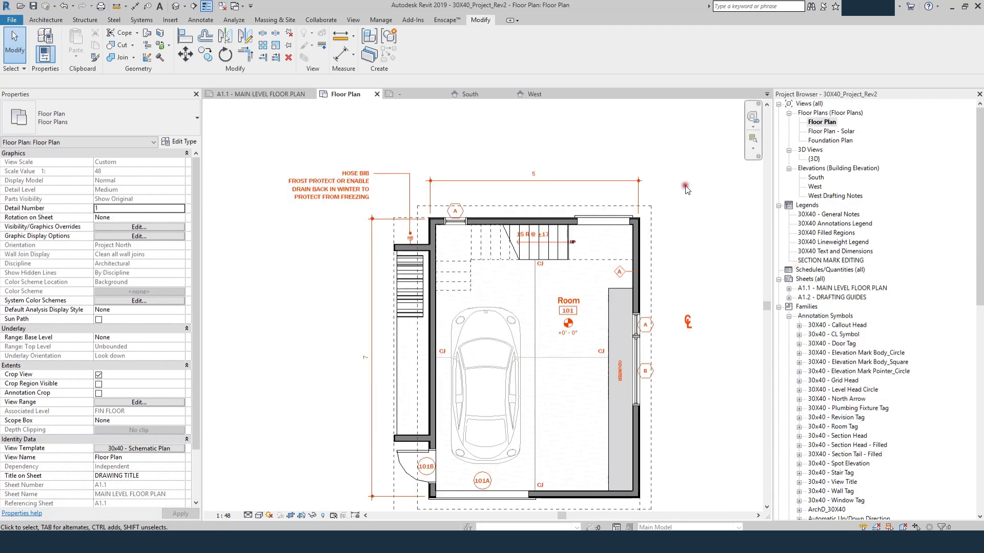
double_click(815, 187)
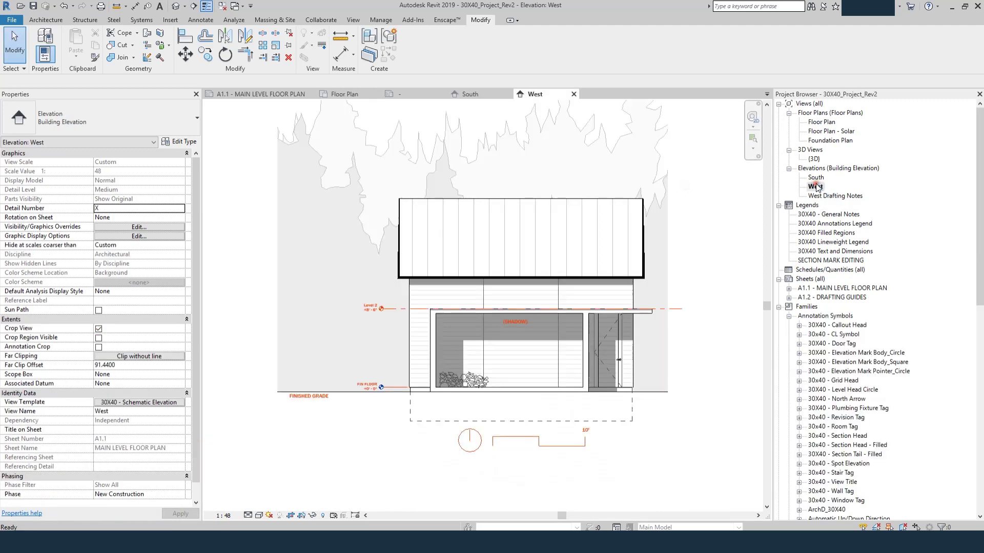
scroll(389, 367, "up", 4)
scroll(385, 356, "down", 3)
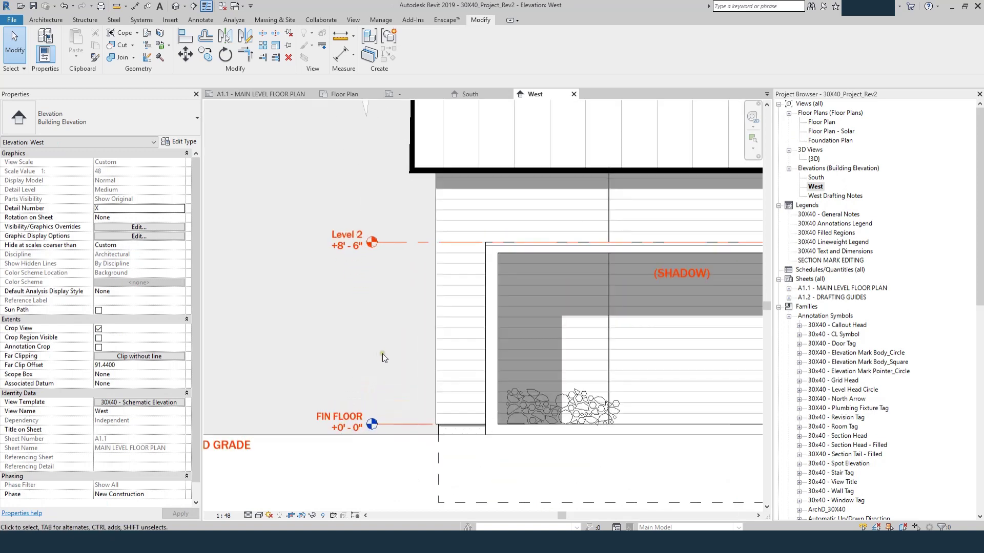
scroll(373, 308, "up", 1)
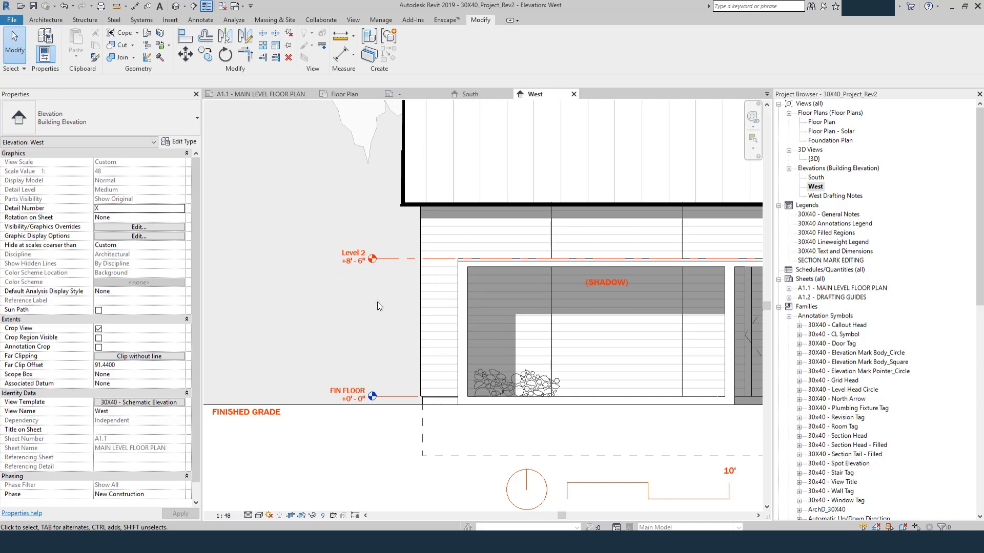
Check the type properties of the Level 2 level to identify its head symbol family
left_click(398, 260)
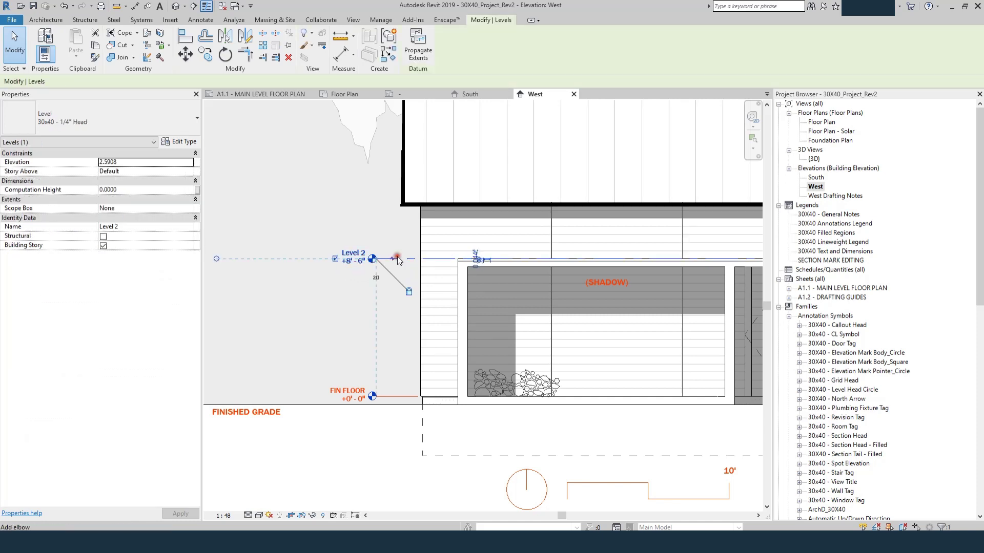
left_click(178, 141)
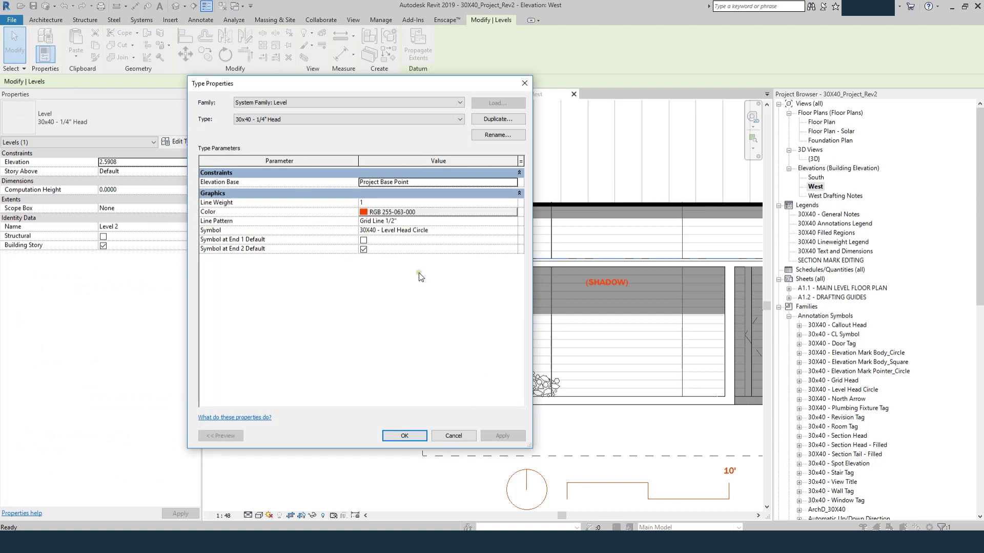
left_click(454, 435)
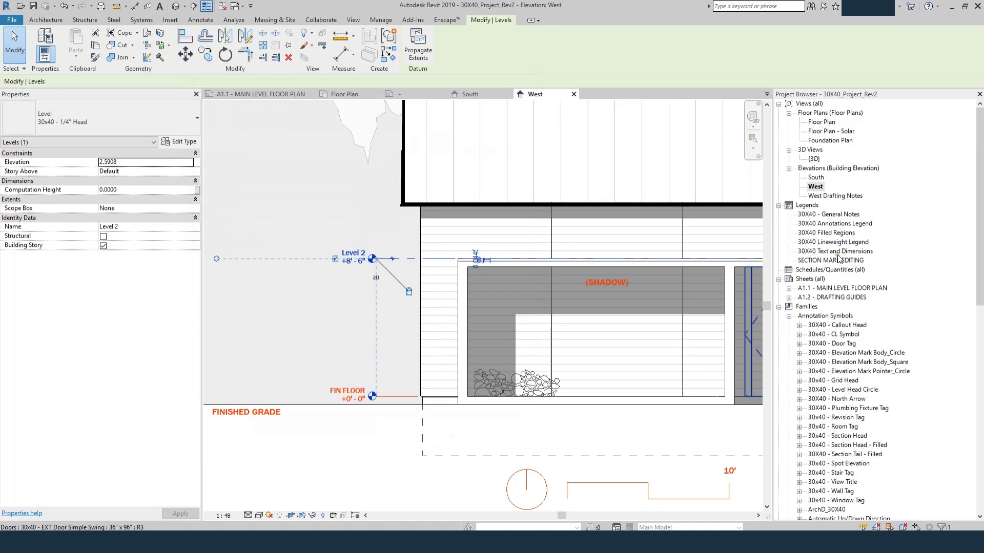
Open the 30X40 - Level Head Circle annotation family for editing
scroll(839, 258, "down", 2)
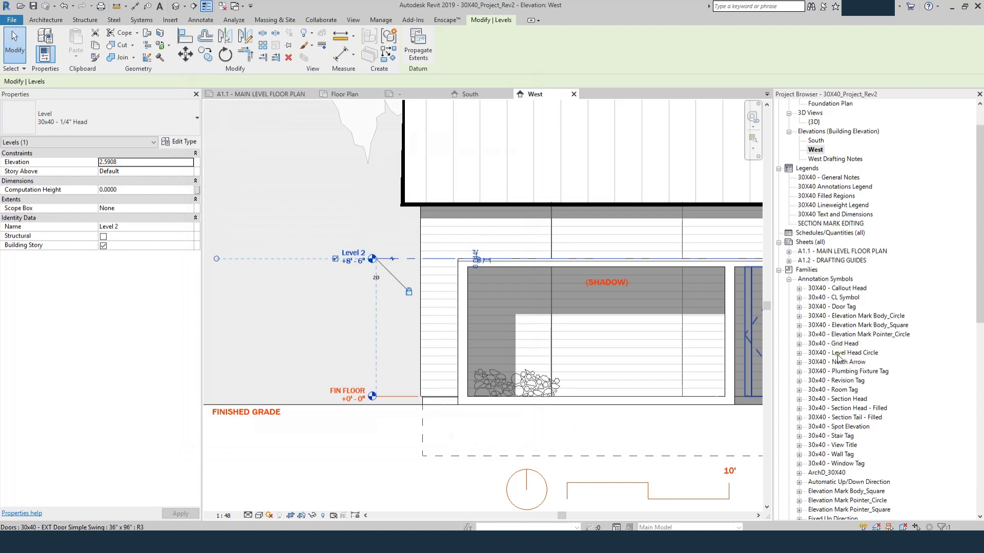
left_click(838, 353)
right_click(844, 354)
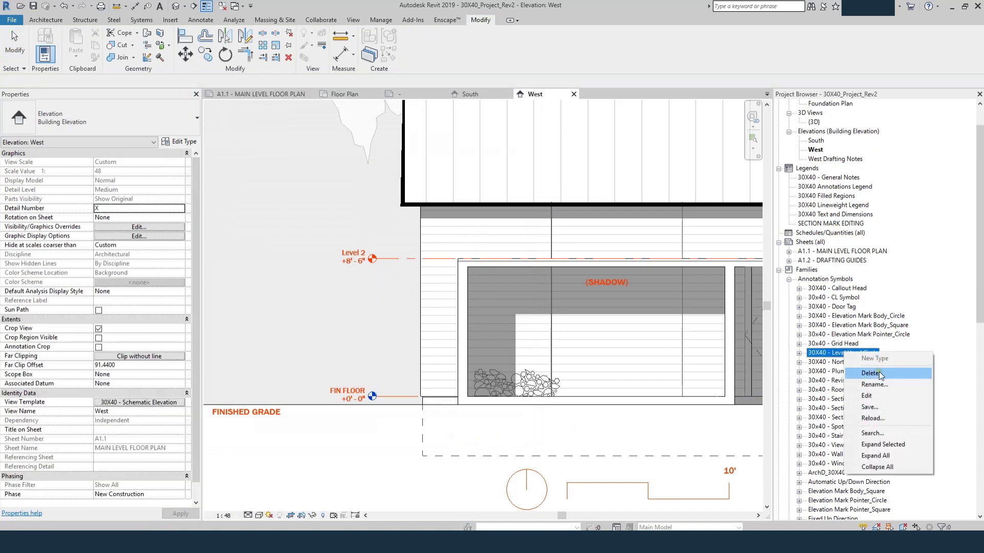
left_click(867, 398)
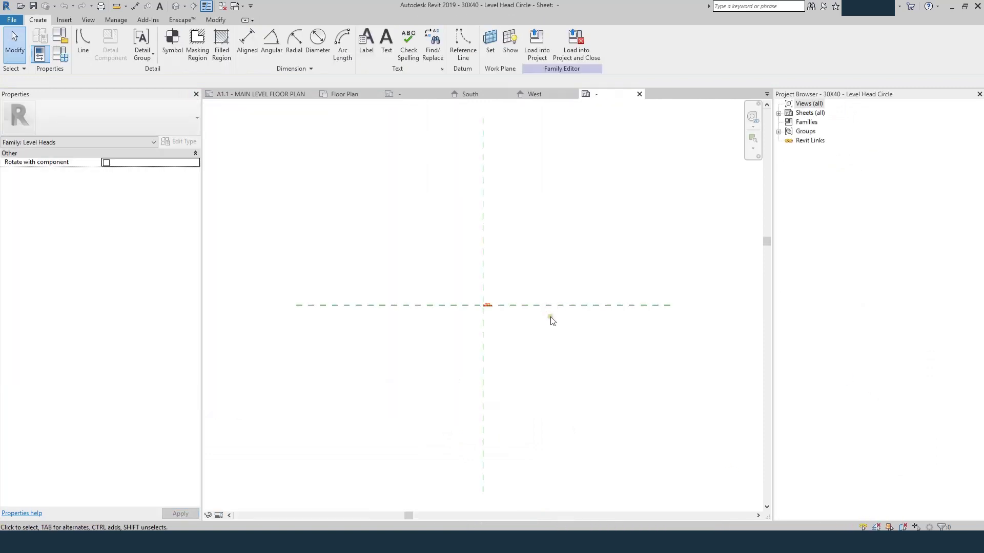
Set the units format of the Elevation label in the level head family to Meters with 0 decimal places
scroll(487, 310, "up", 5)
scroll(484, 313, "up", 2)
left_click(556, 287)
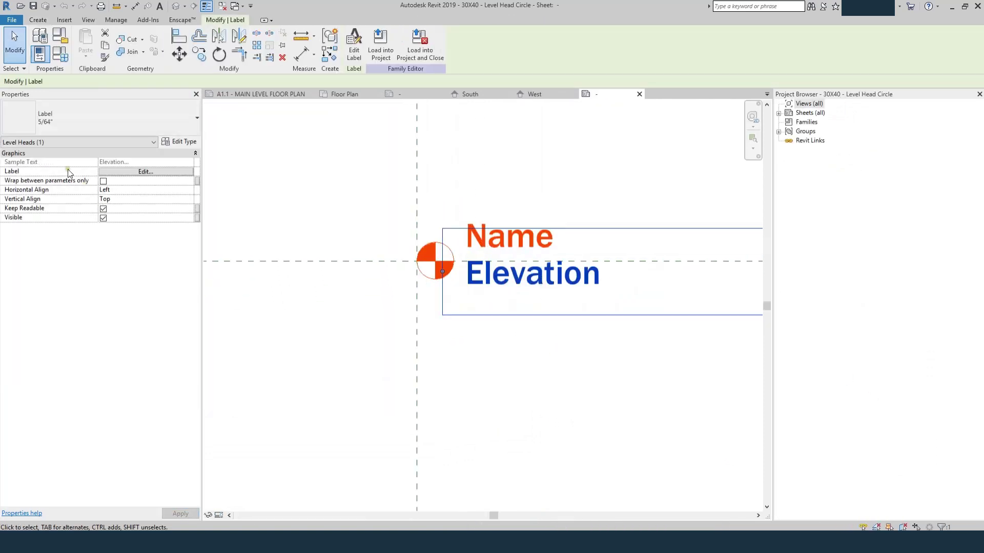
left_click(158, 172)
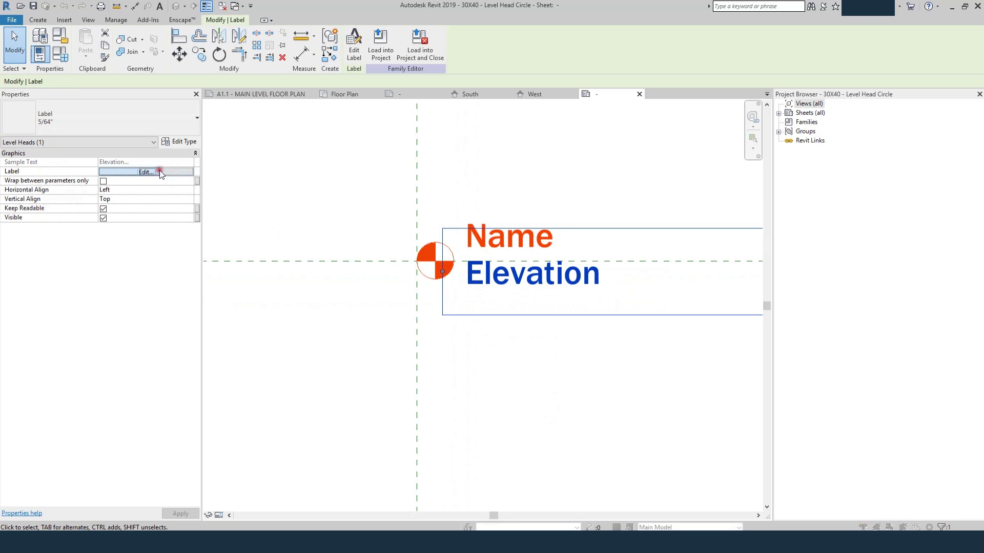
left_click(394, 208)
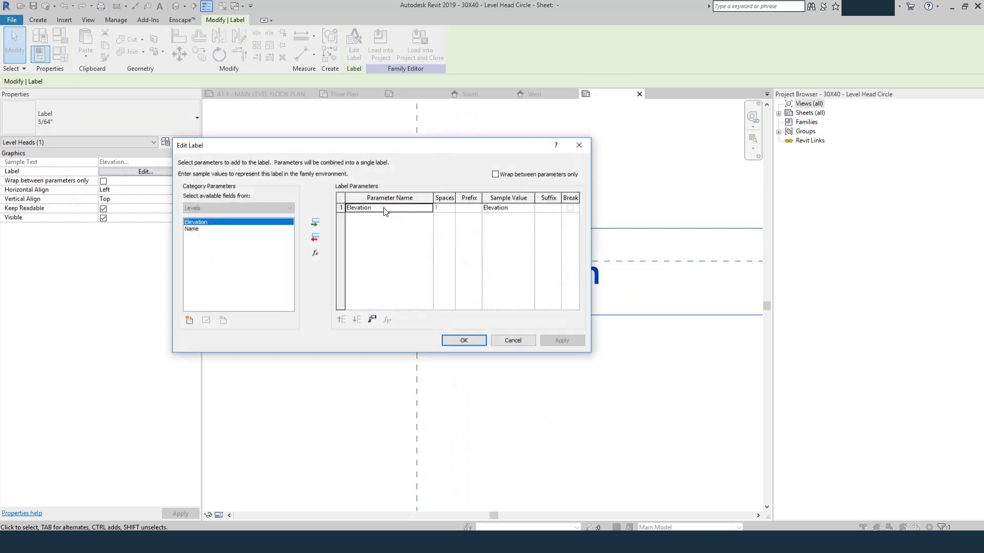
left_click(372, 321)
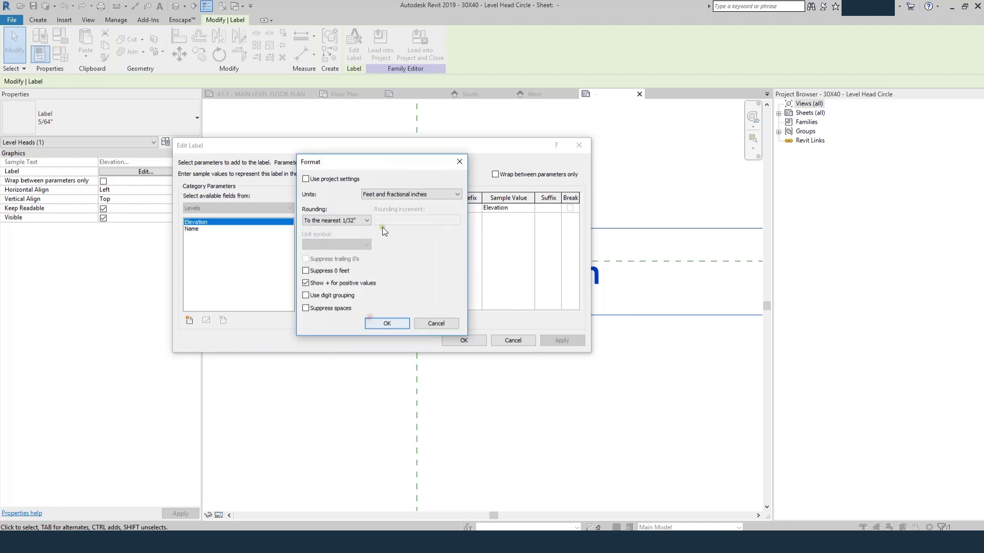
left_click(398, 194)
left_click(392, 230)
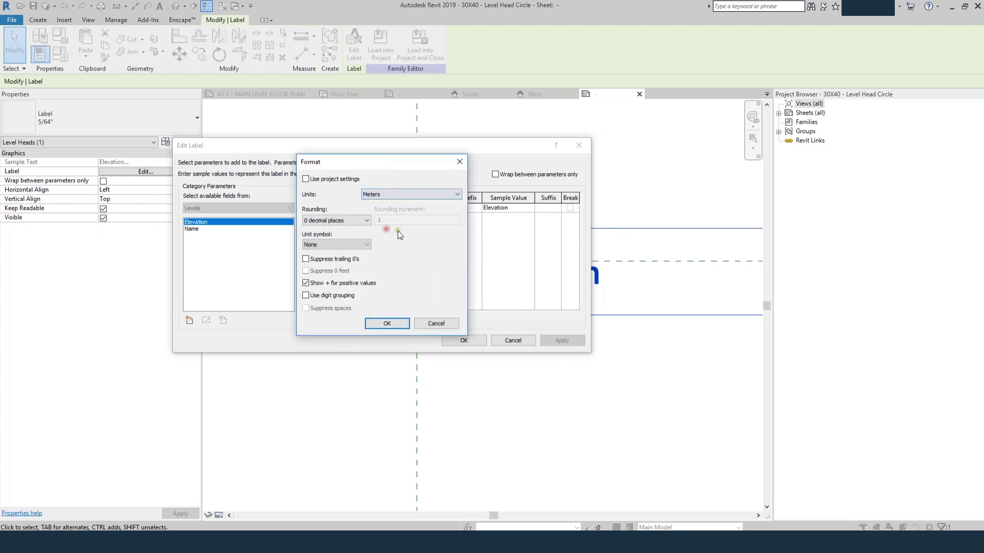
left_click(385, 322)
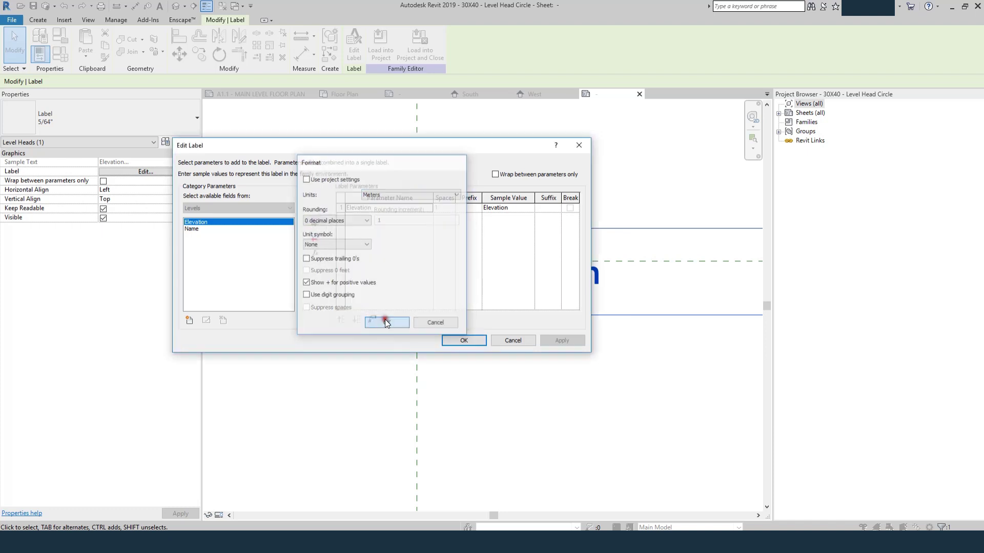
left_click(464, 340)
left_click(548, 175)
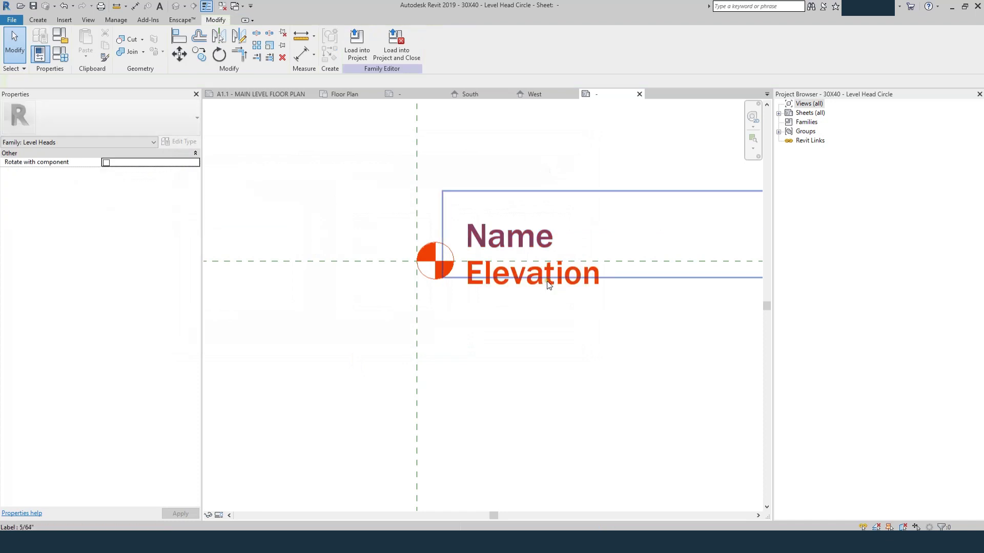
Recheck the parameter settings of the Elevation label without changing them
left_click(542, 294)
left_click(145, 172)
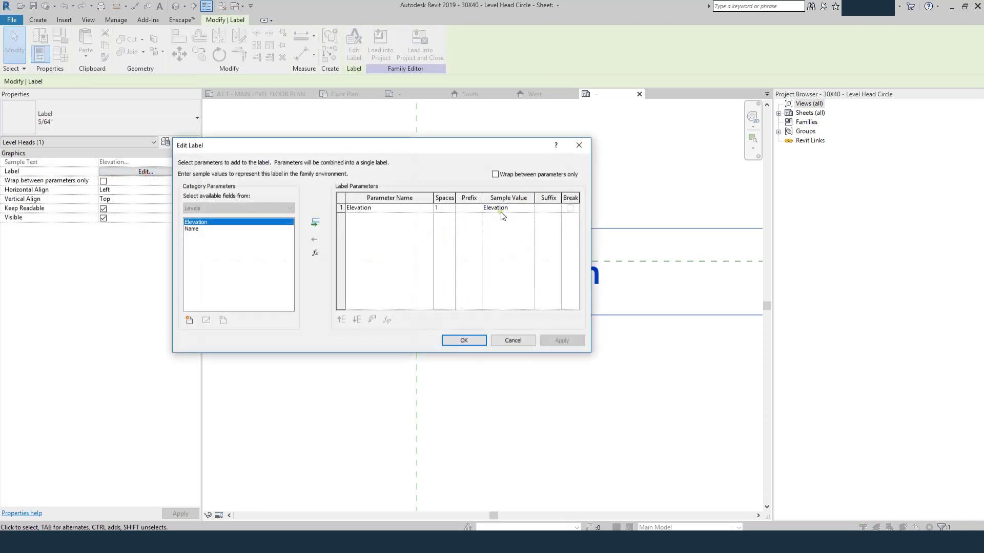
left_click(519, 343)
Load the edited Level Head Circle family into 30X40_Project_Rev2.rvt, overwriting the existing version
left_click(373, 49)
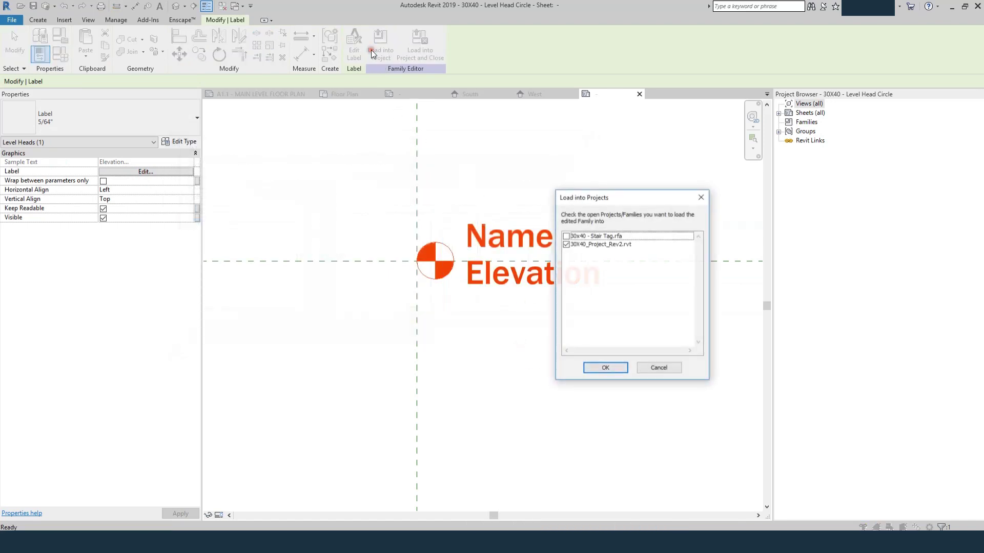
left_click(610, 368)
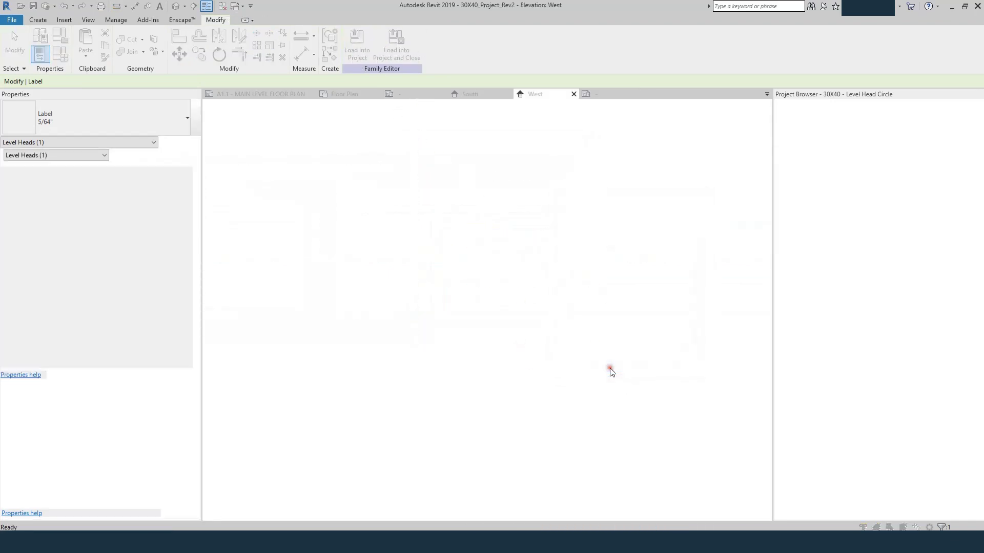
left_click(472, 247)
scroll(351, 287, "down", 3)
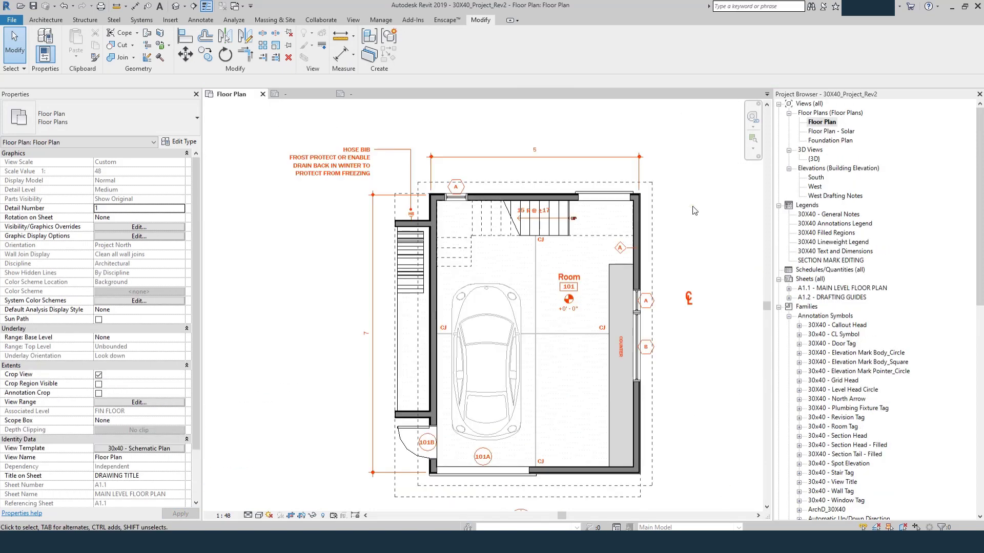
Check the type properties of the Floor Plan view
key("e")
key("t")
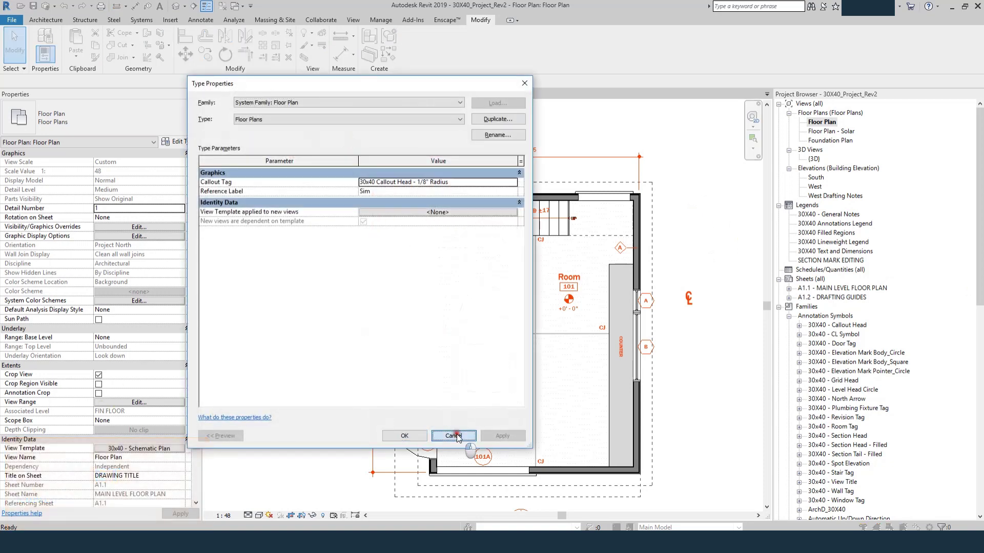
left_click(438, 438)
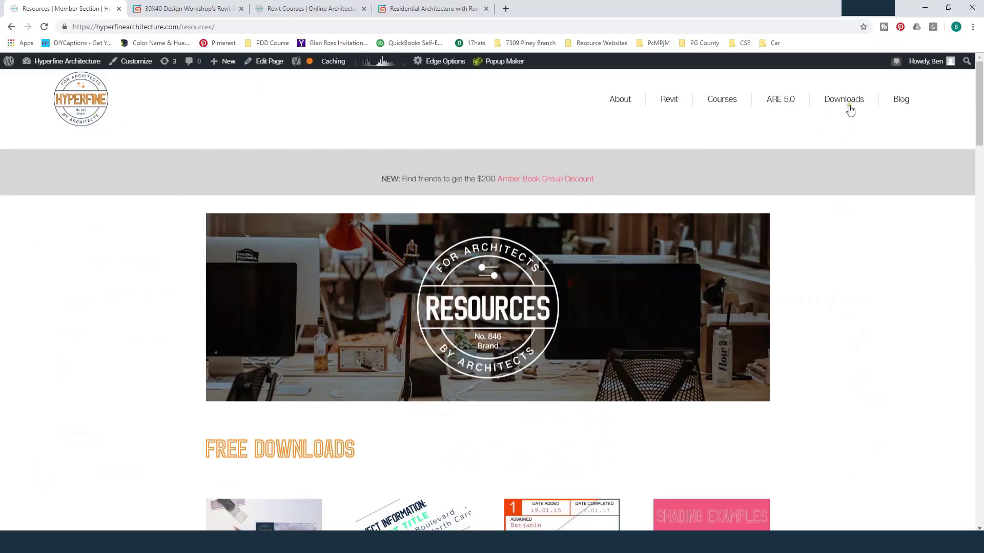
Switch to the browser and look through the free Revit downloads on the Hyperfine Architecture resources page
scroll(389, 143, "down", 3)
scroll(379, 151, "down", 1)
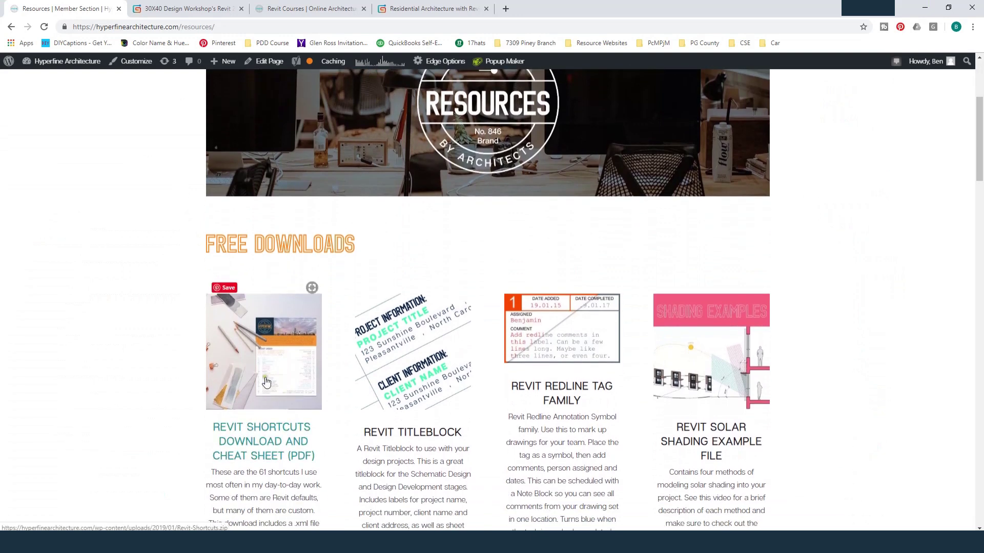
scroll(269, 307, "down", 2)
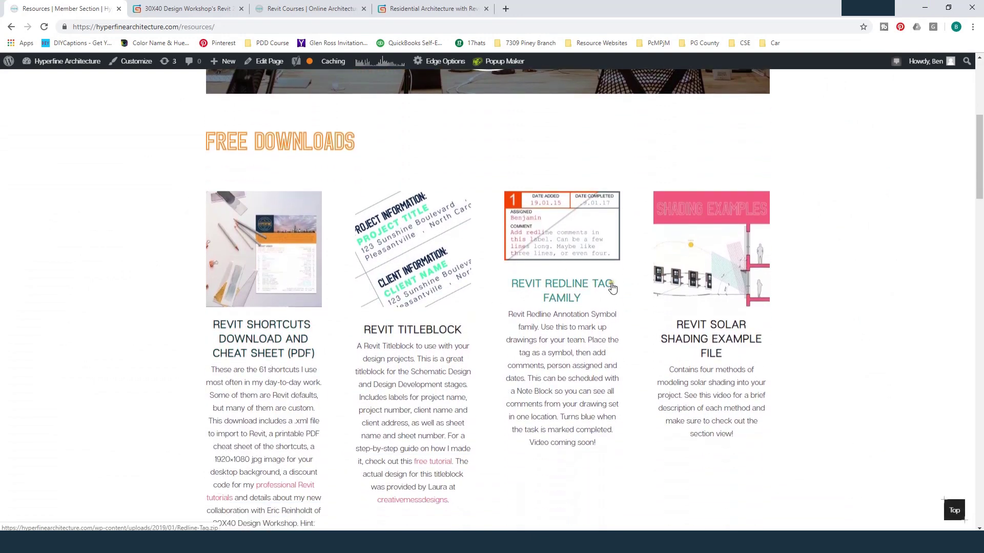
Review the Gumroad product page for 30X40 Design Workshop's Revit 2019 Template and its list of contents
left_click(176, 9)
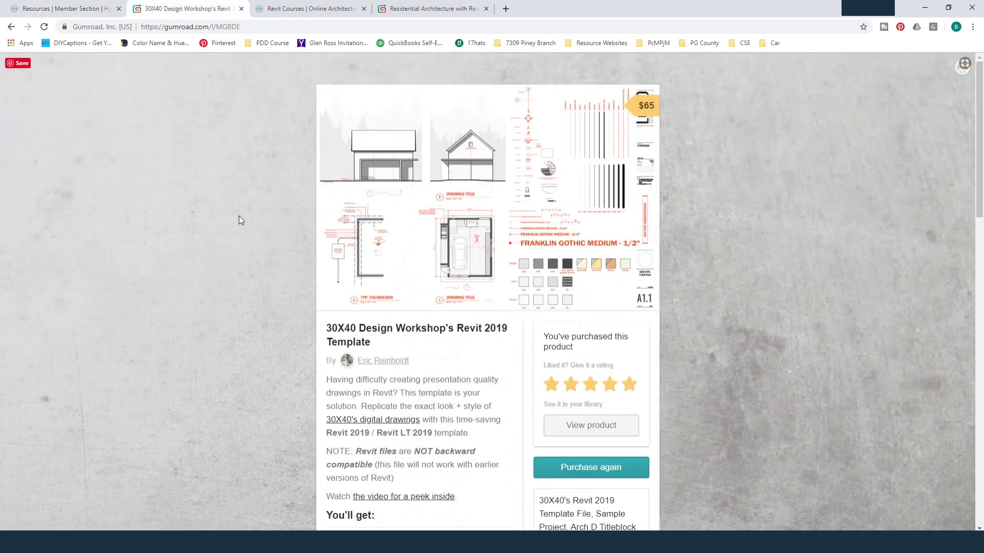
scroll(281, 253, "down", 2)
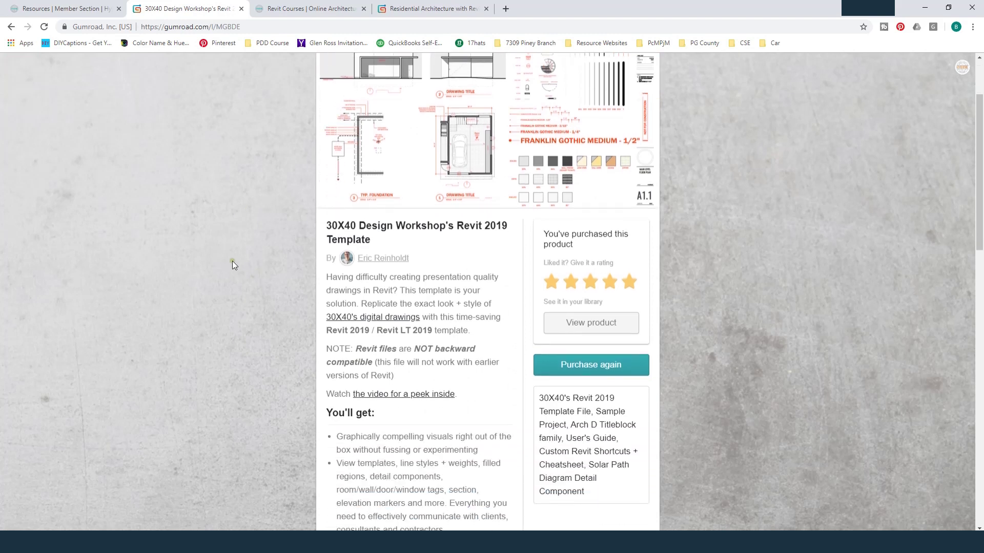
scroll(233, 262, "down", 4)
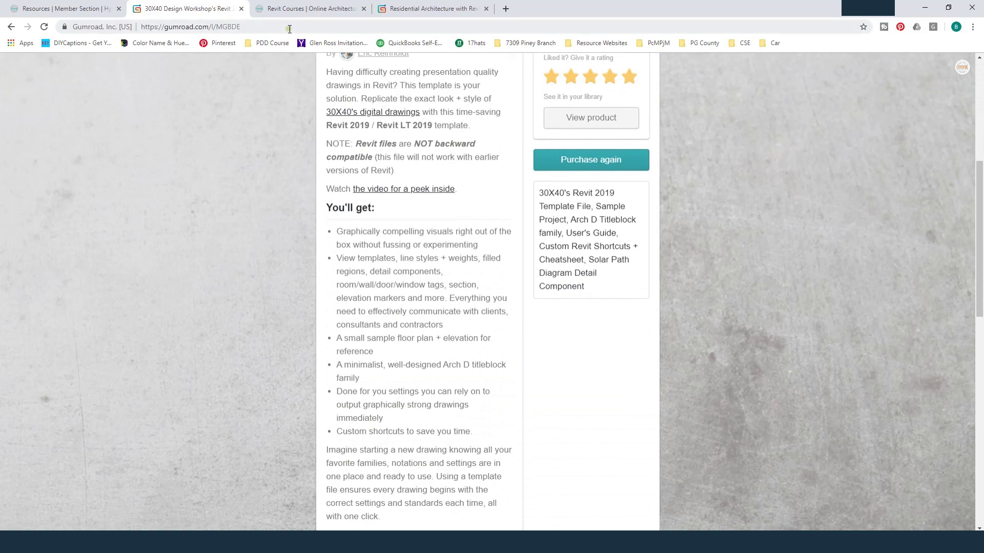
Review the Hyperfine Revit Courses page, from its introduction and course outline down to the package contents and prices
left_click(310, 9)
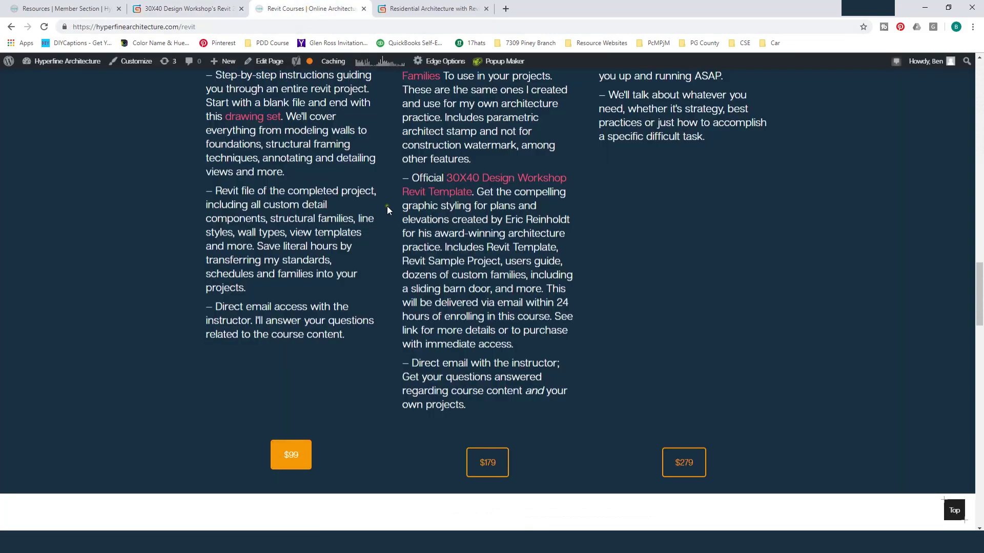
scroll(386, 205, "up", 20)
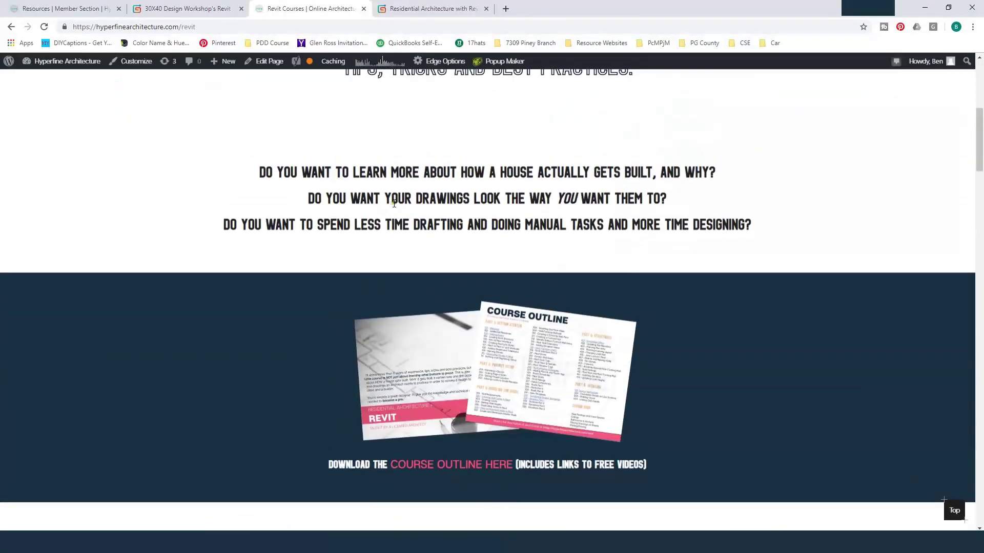
scroll(394, 205, "up", 7)
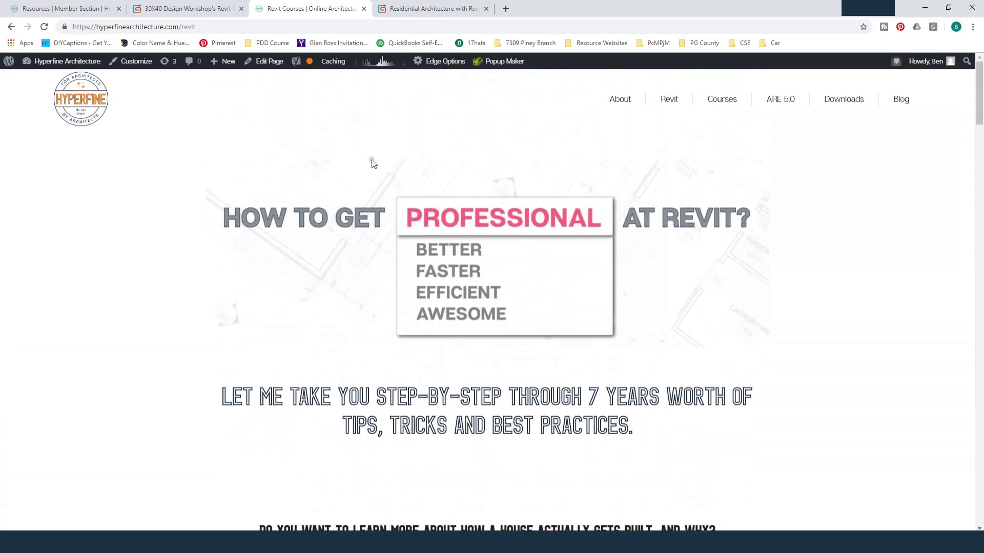
scroll(376, 175, "down", 4)
scroll(375, 174, "down", 17)
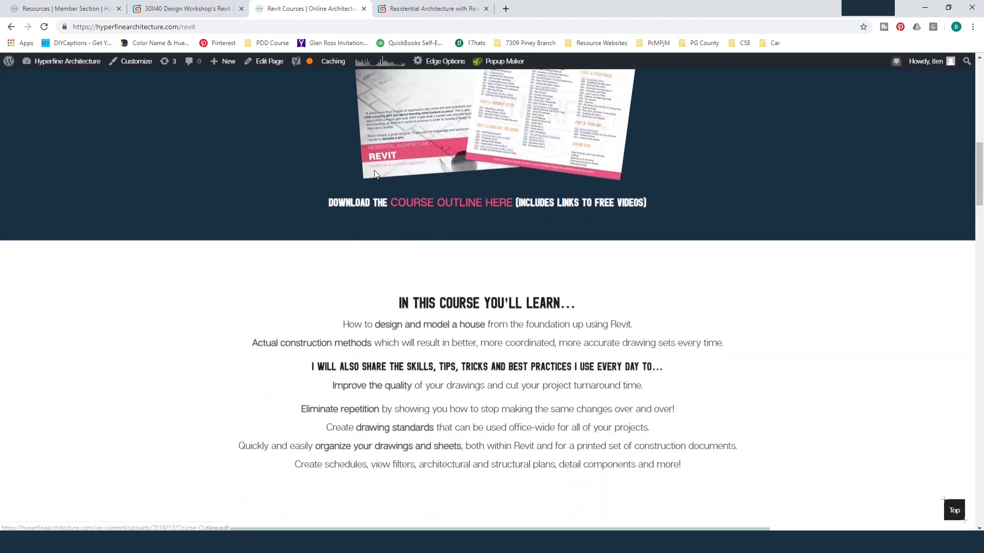
scroll(366, 186, "down", 8)
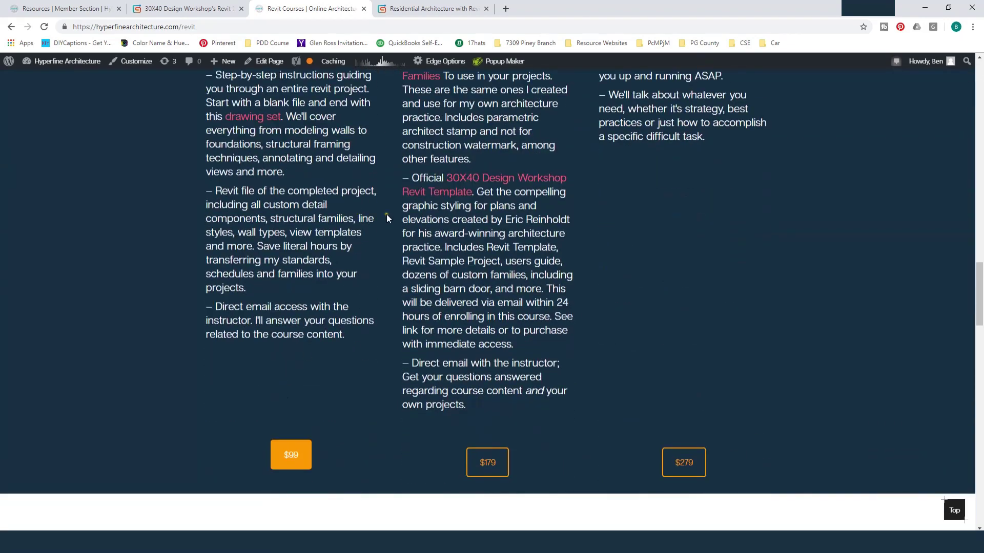
Enter the discount code "metric" in the Gumroad purchase form for Residential Architecture with Revit (Basic)
left_click(435, 9)
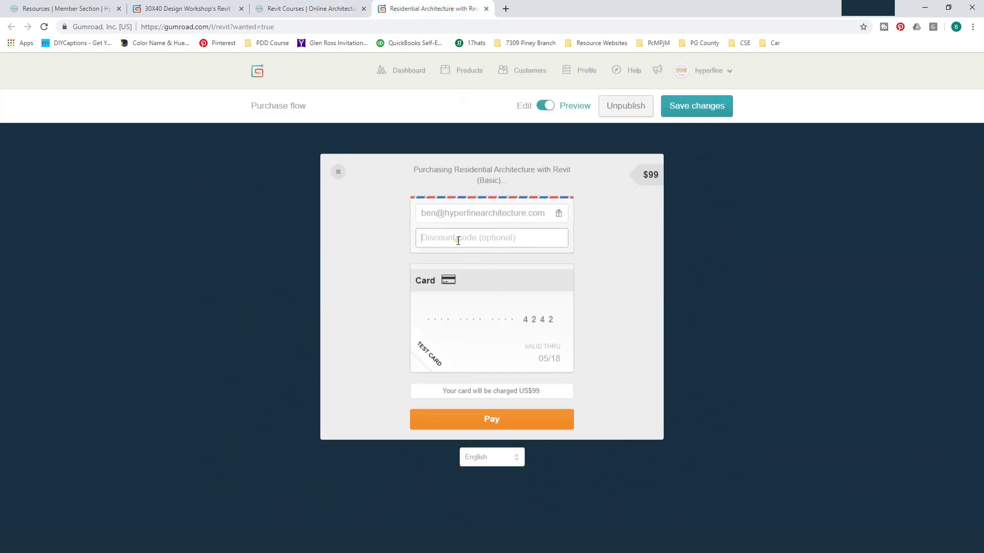
type("metric")
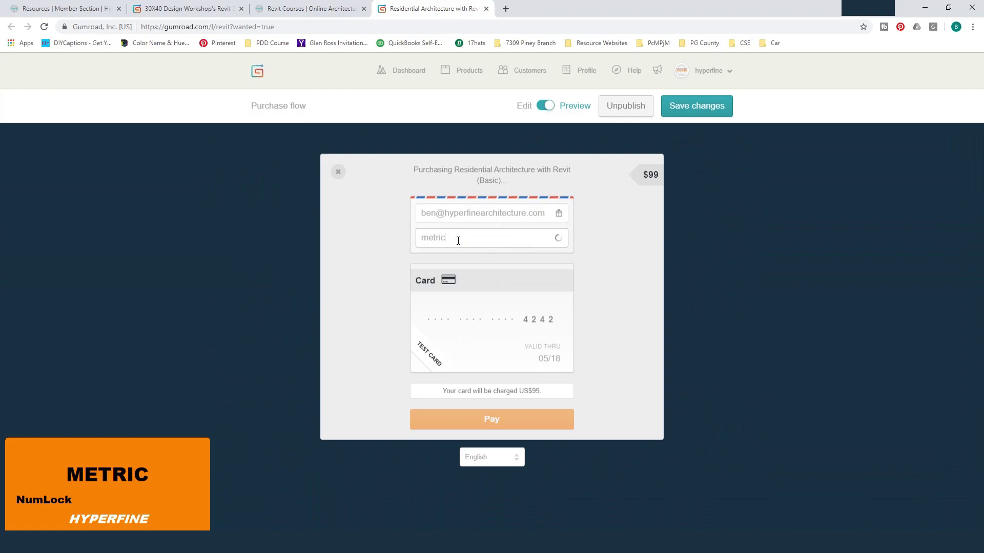